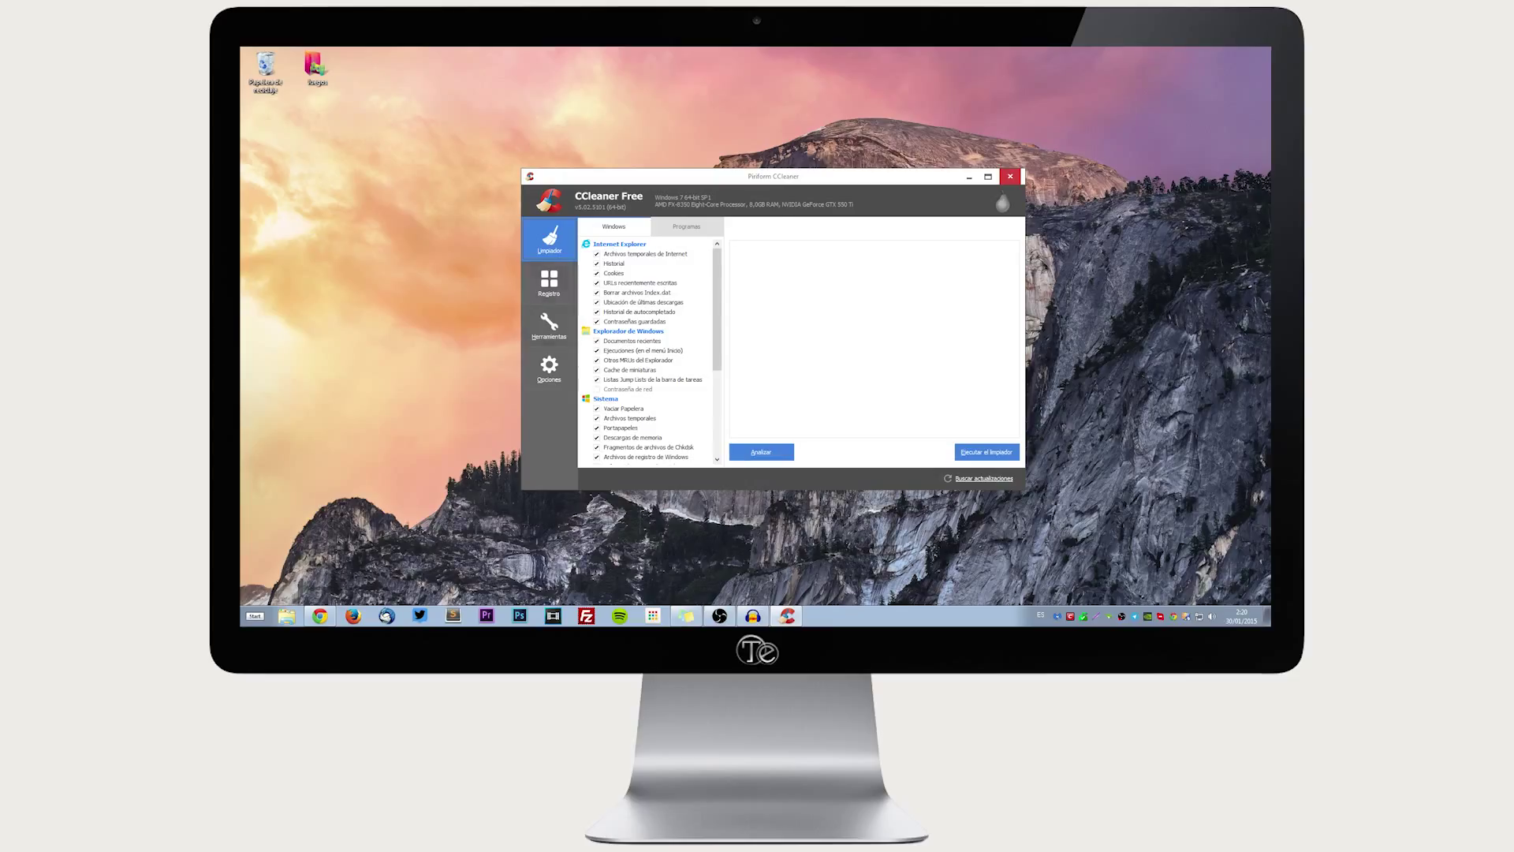
Step: Look over the registry cleaner, the general configuration and the advanced options
click(549, 325)
click(548, 283)
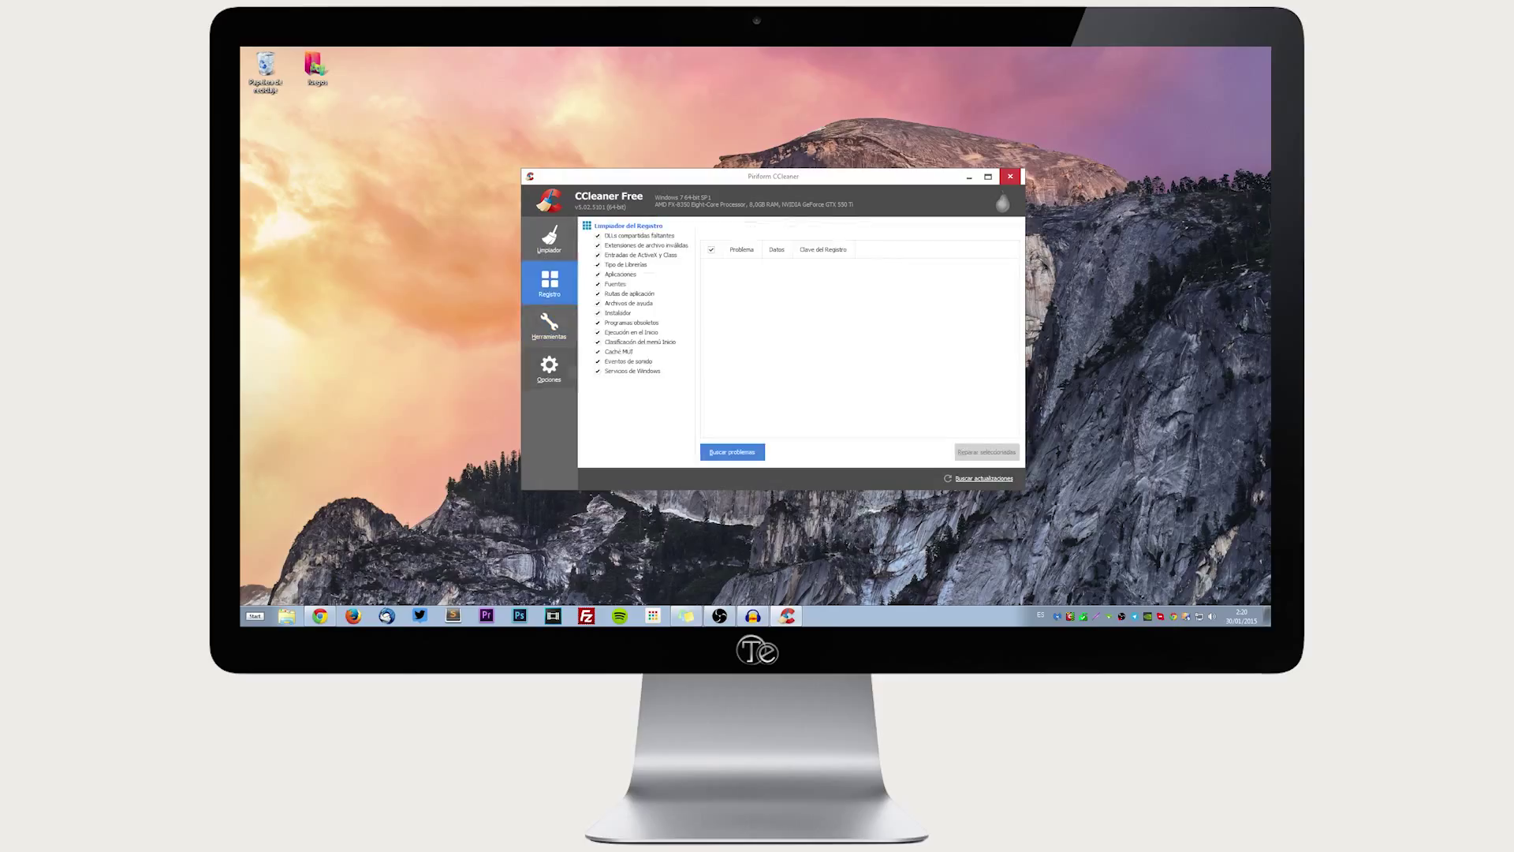
click(549, 368)
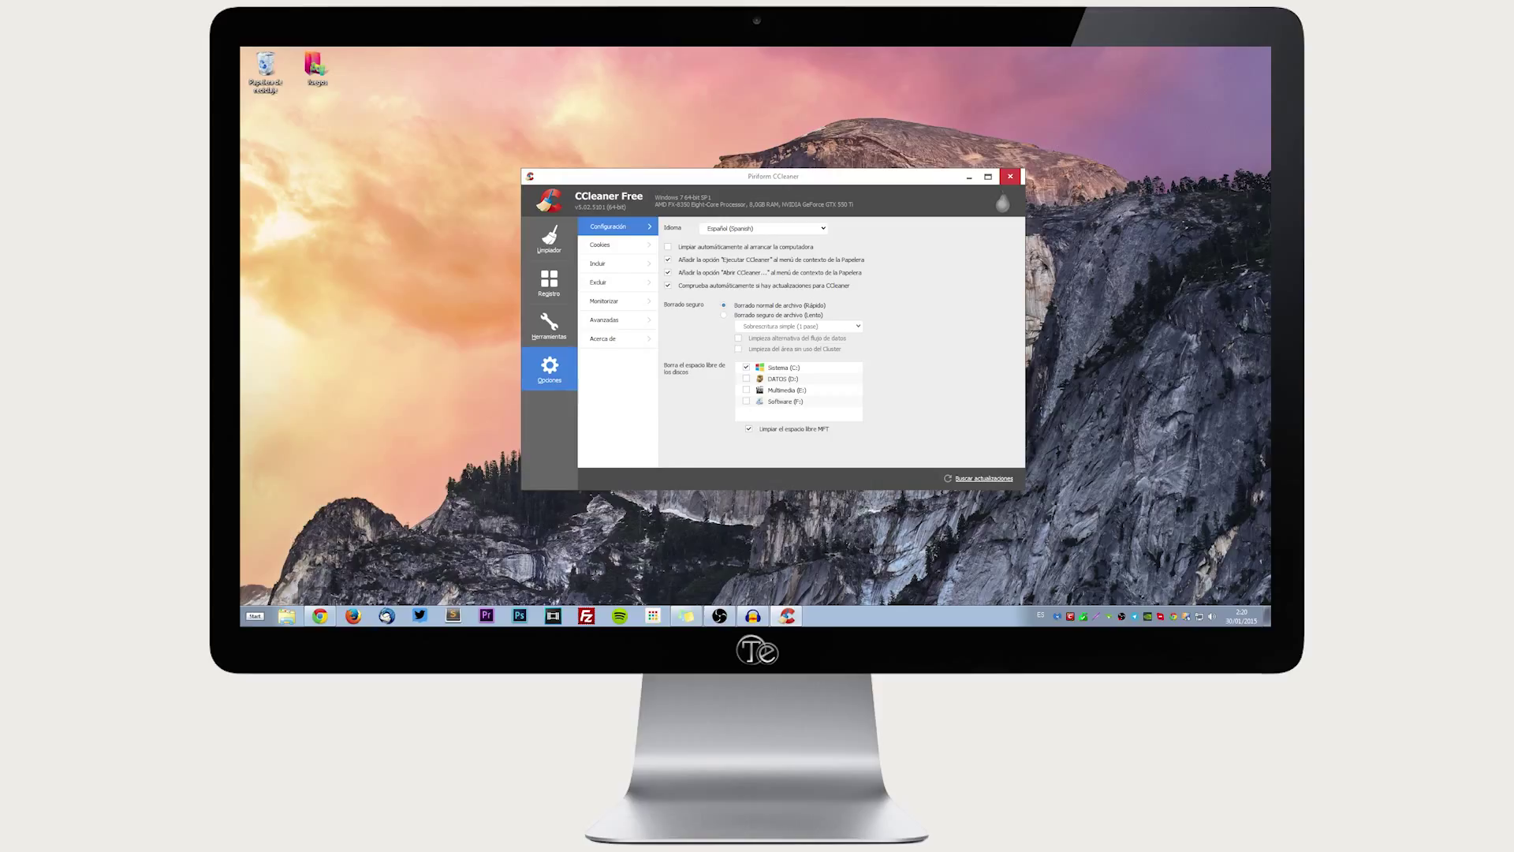
click(618, 320)
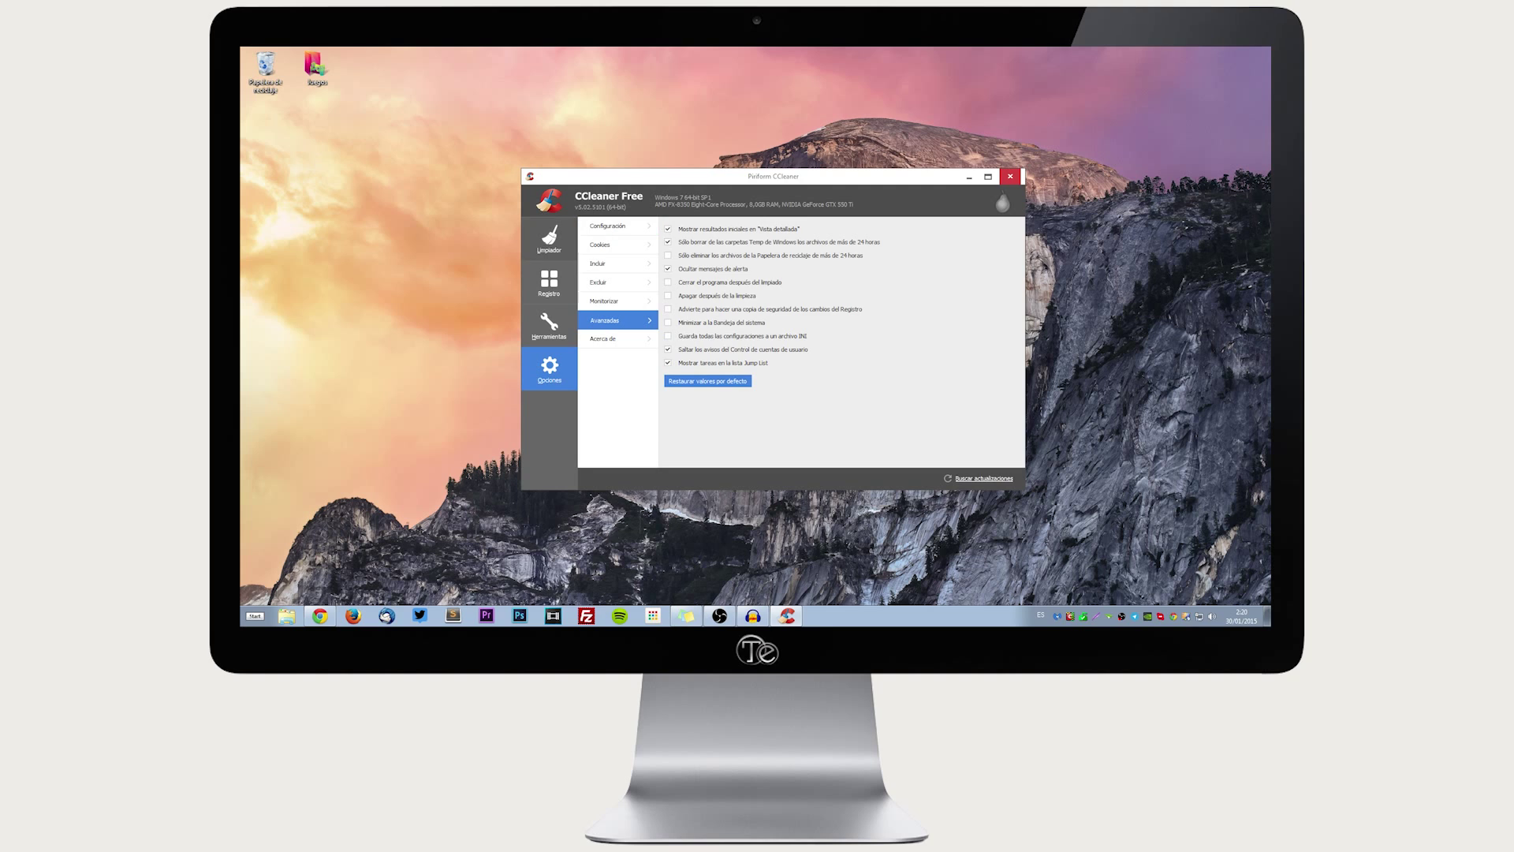
Step: Review which Windows and program items are included in the cleaner's lists
click(549, 239)
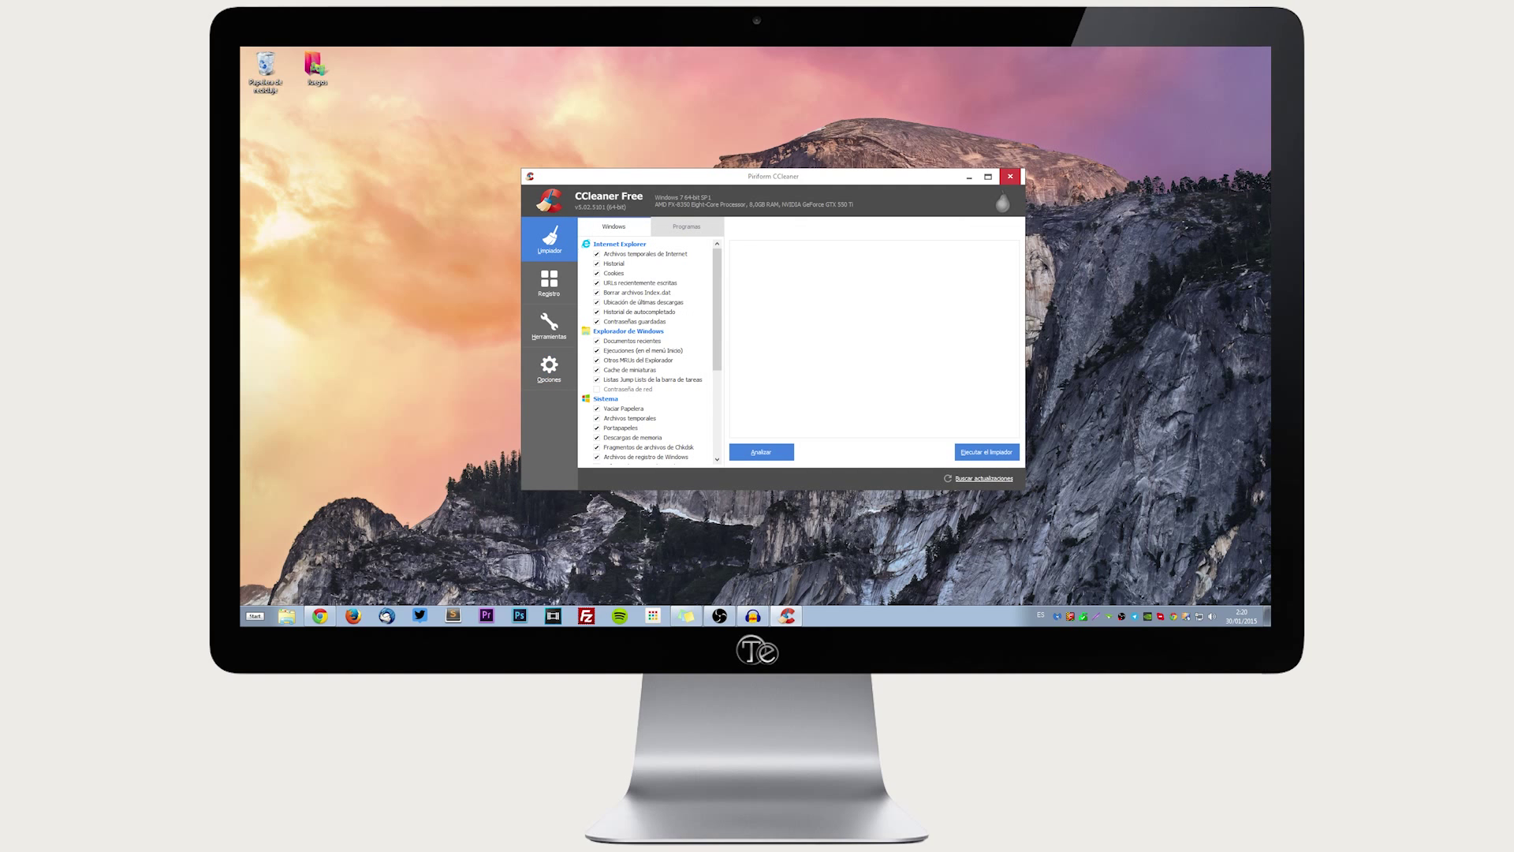
mouse_move(717, 309)
mouse_down()
mouse_move(717, 397)
mouse_move(717, 310)
mouse_up()
mouse_move(717, 309)
mouse_down()
mouse_move(717, 379)
mouse_move(717, 309)
mouse_up()
scroll(645, 349, down, 5)
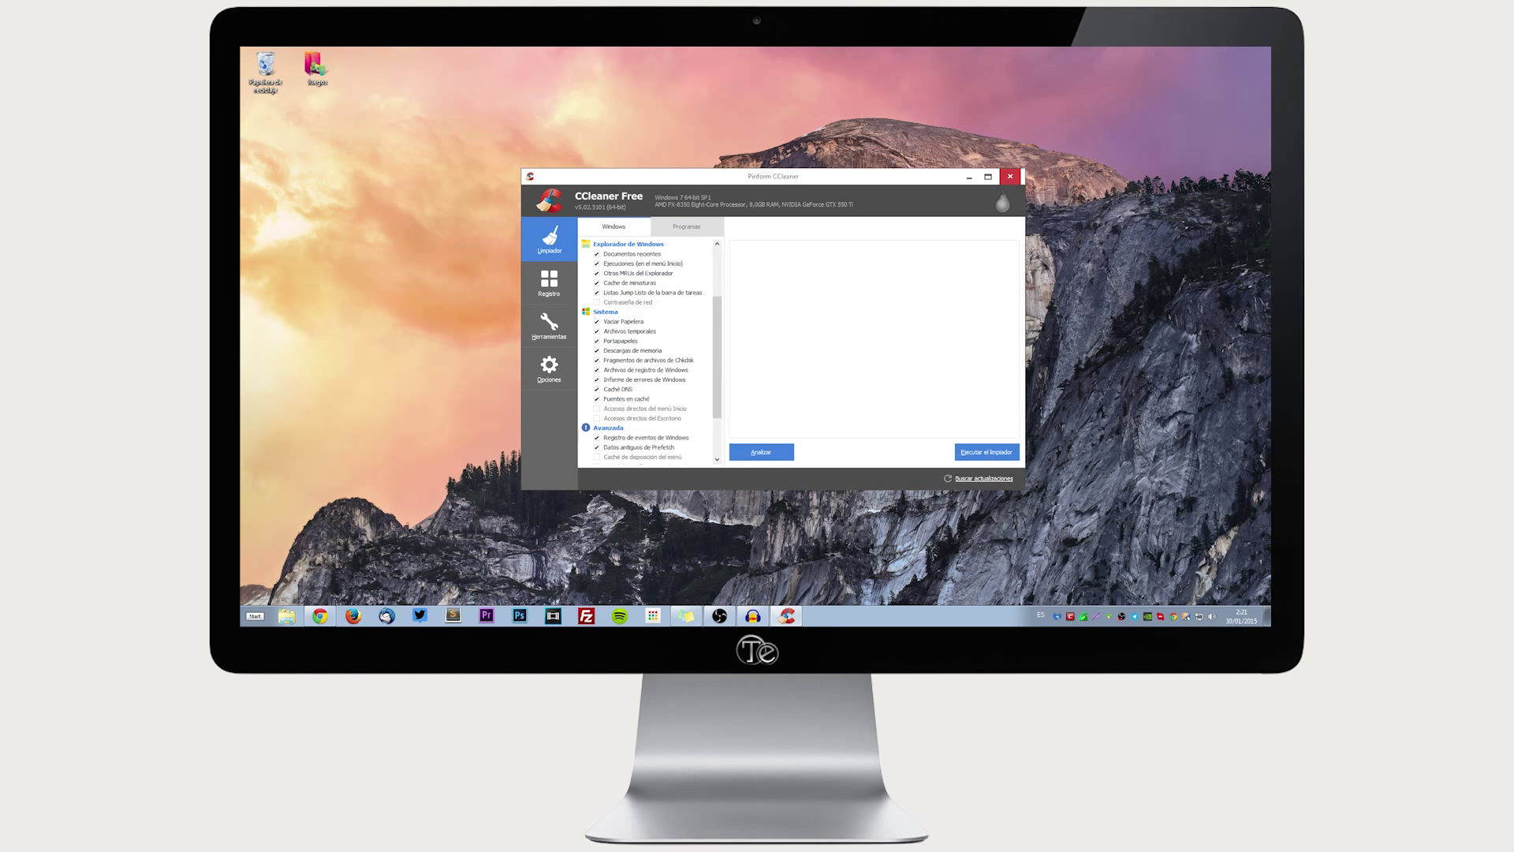
click(685, 226)
scroll(645, 349, down, 10)
scroll(646, 350, up, 10)
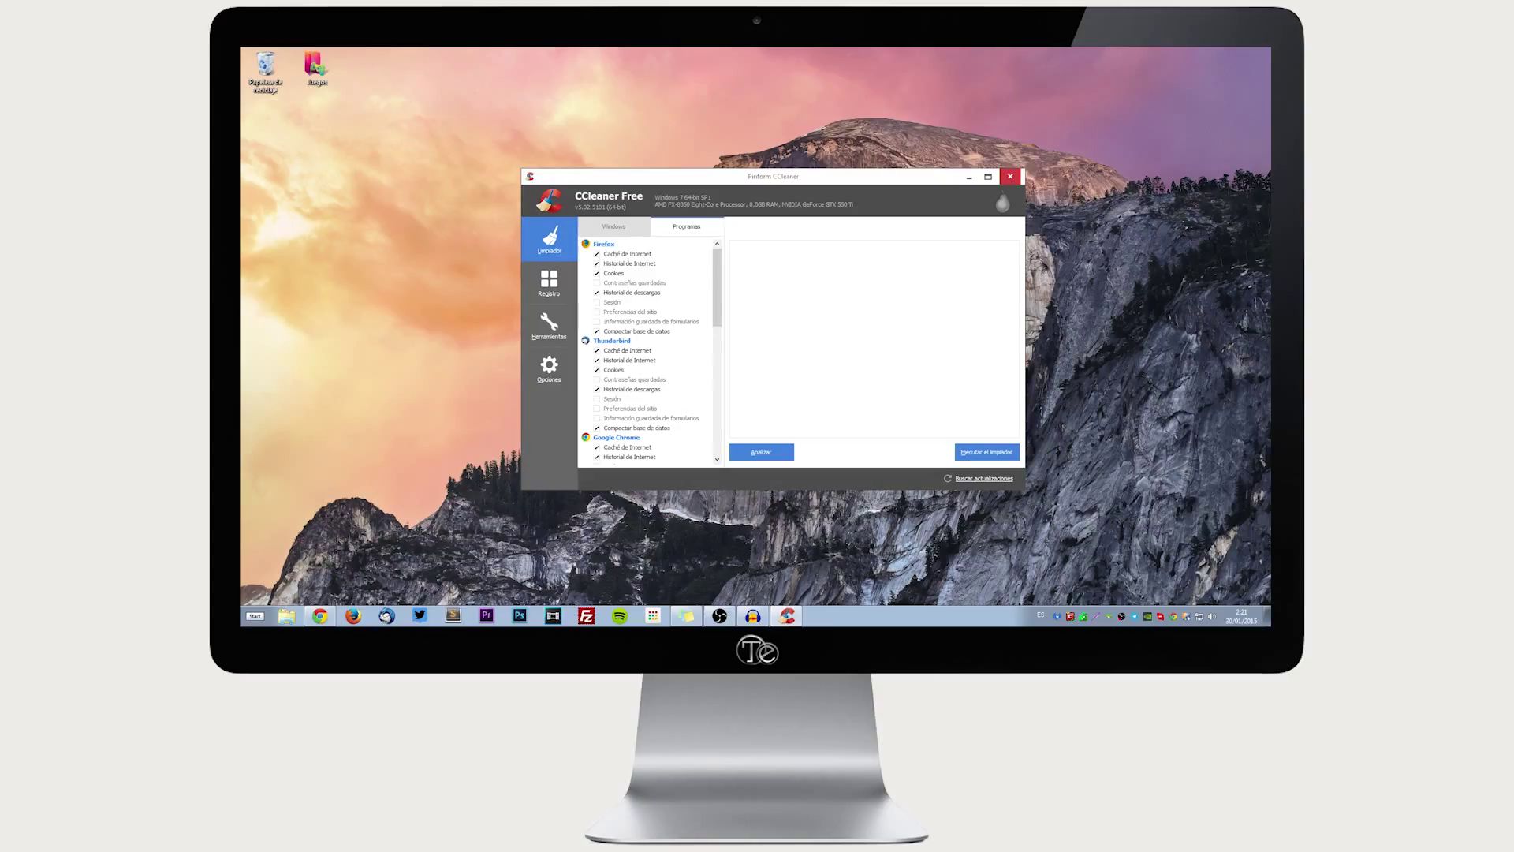
click(613, 226)
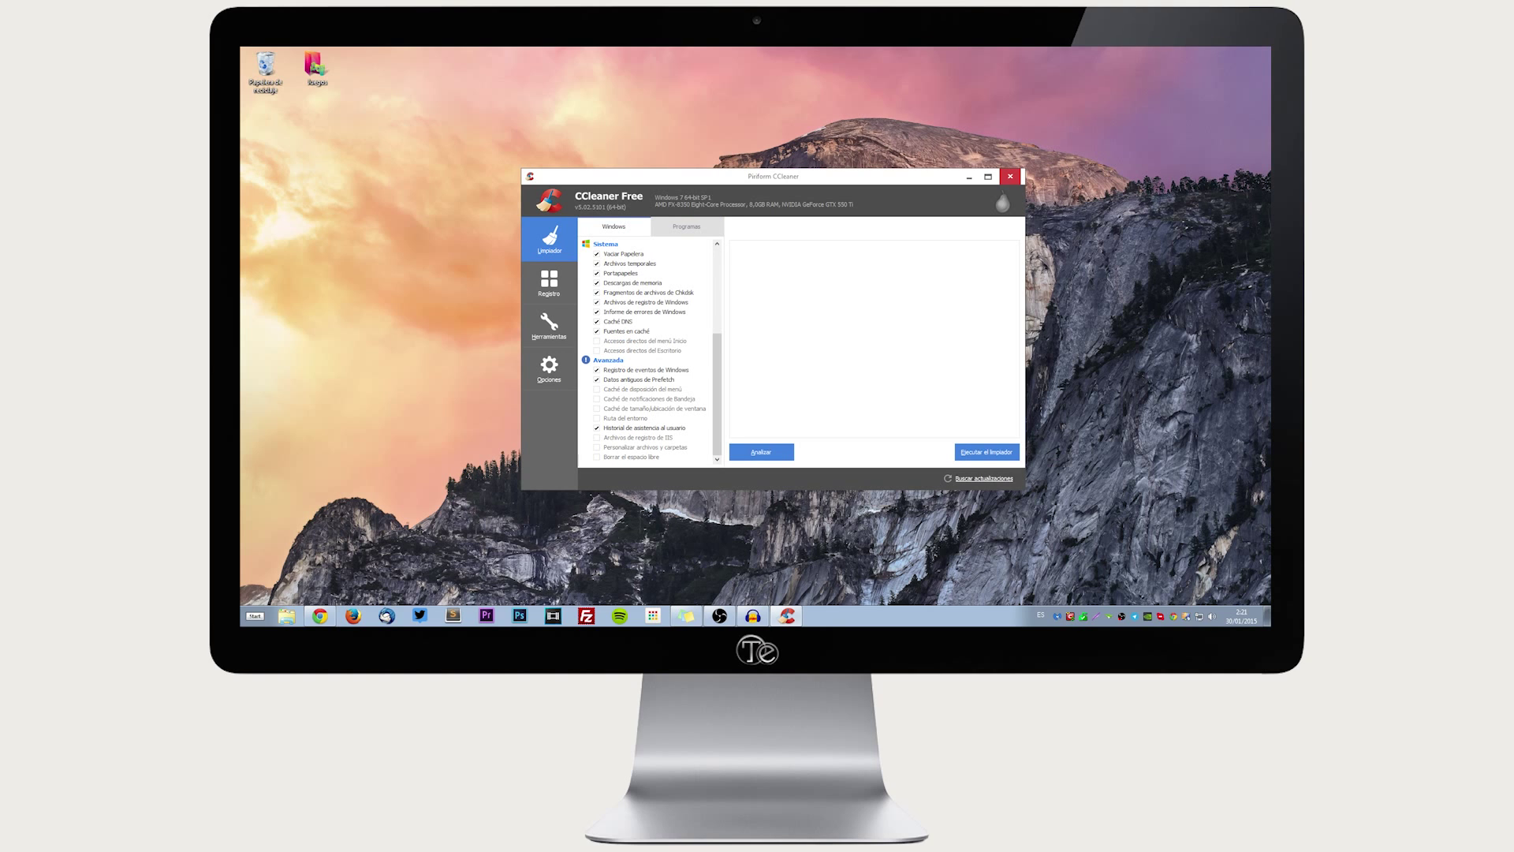
scroll(648, 351, up, 5)
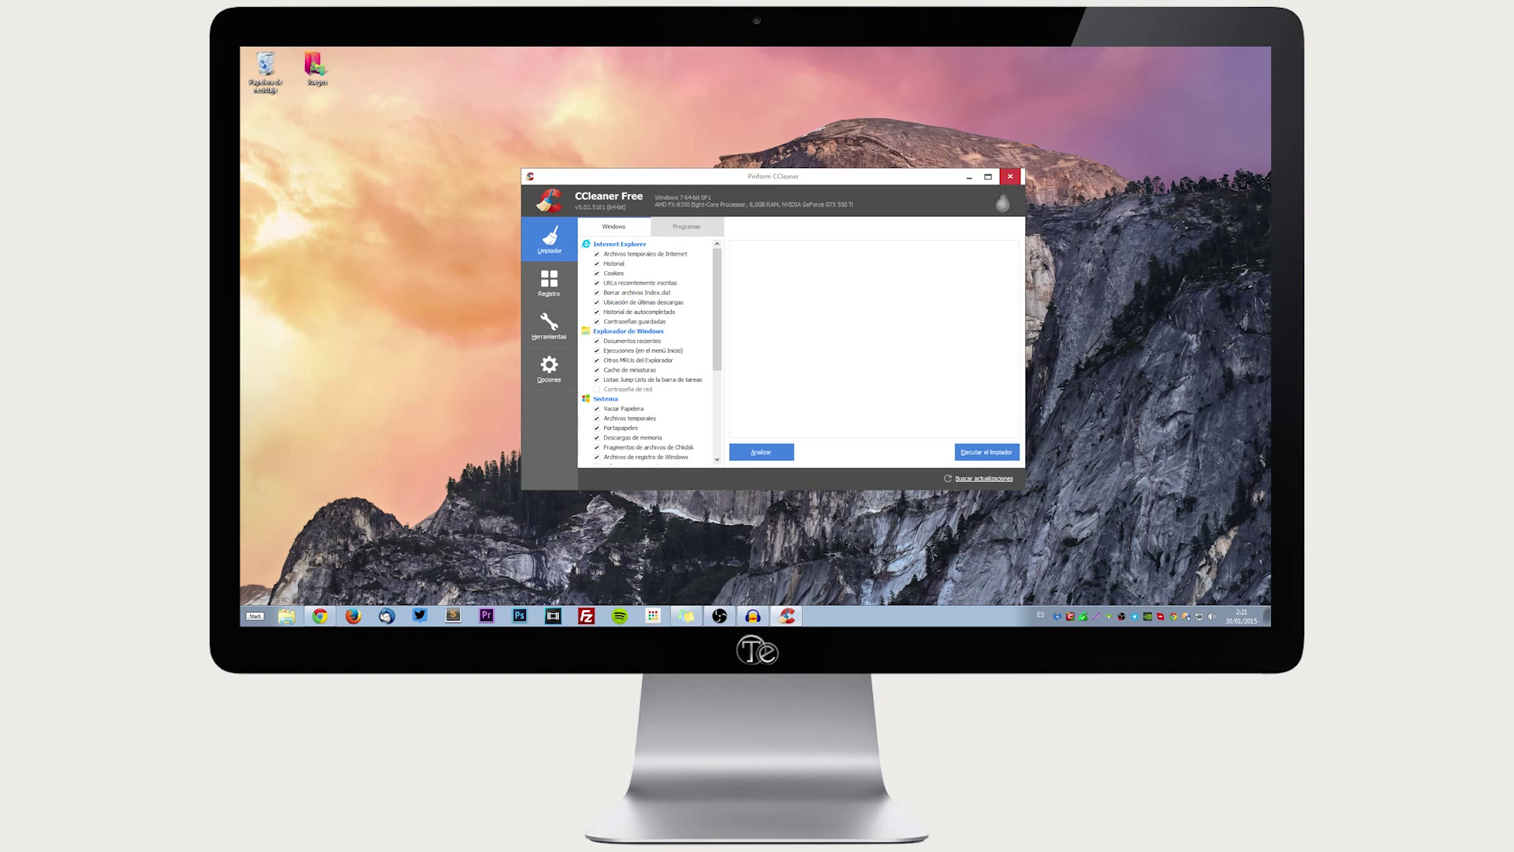
Step: Examine the cleaning groups for Internet Explorer, Firefox, Google Chrome and the other installed programs
click(619, 244)
click(685, 226)
click(606, 243)
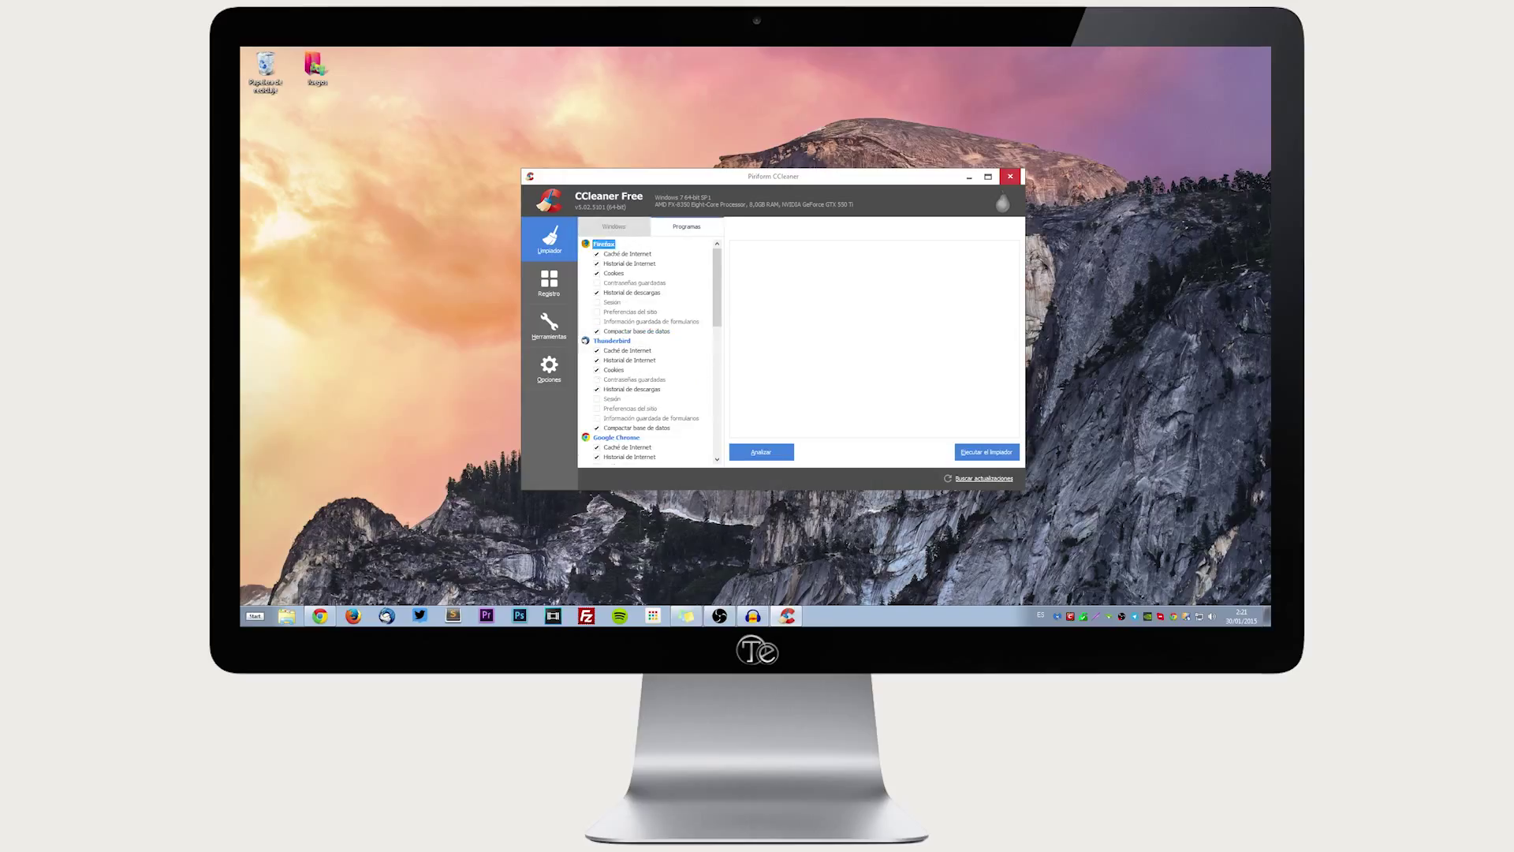
scroll(646, 351, down, 2)
click(616, 379)
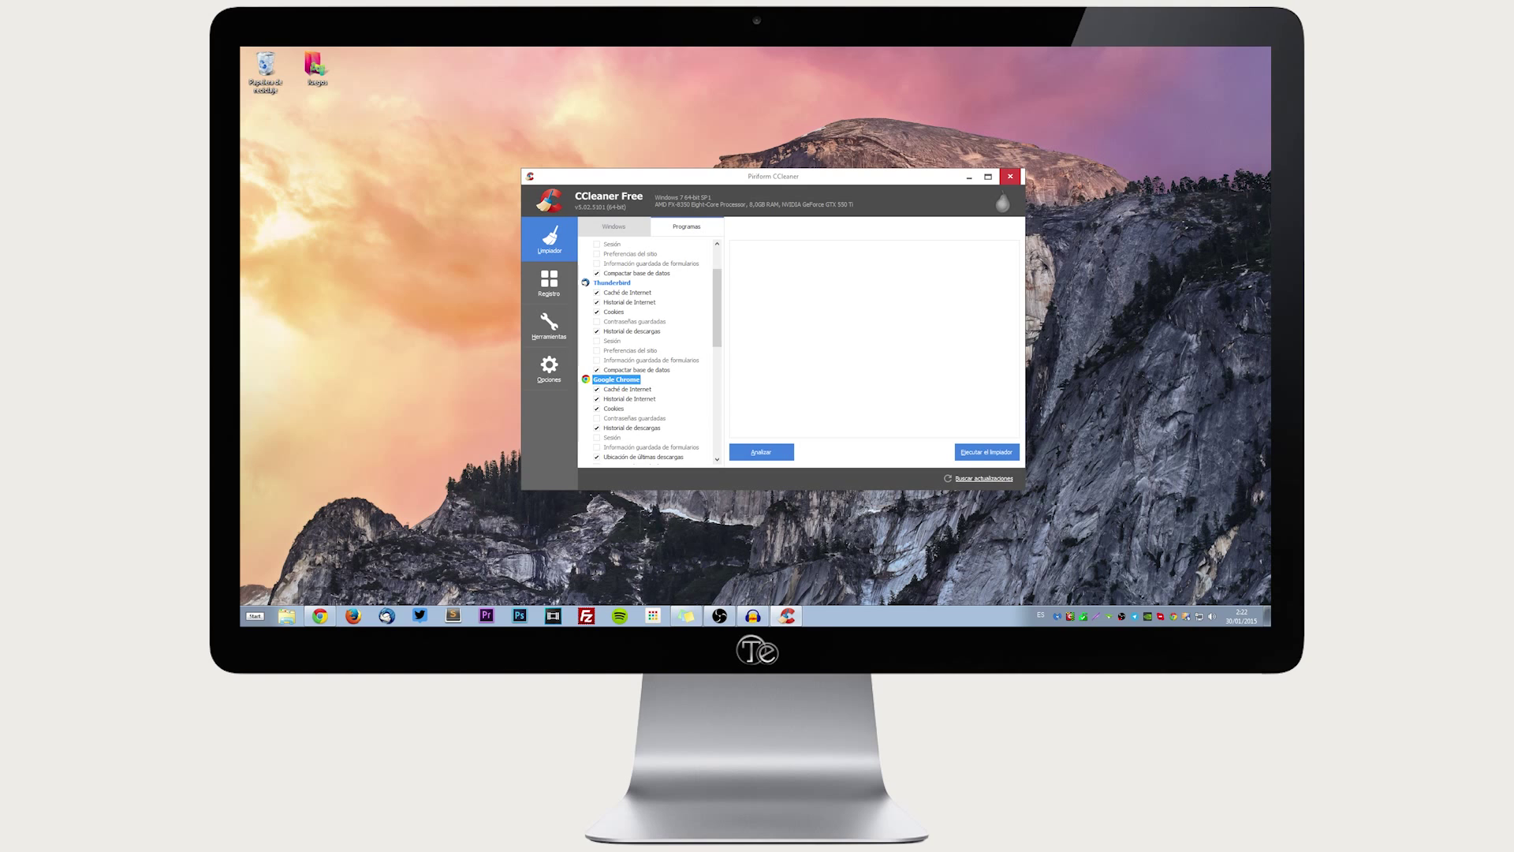
scroll(647, 351, down, 2)
scroll(647, 351, down, 4)
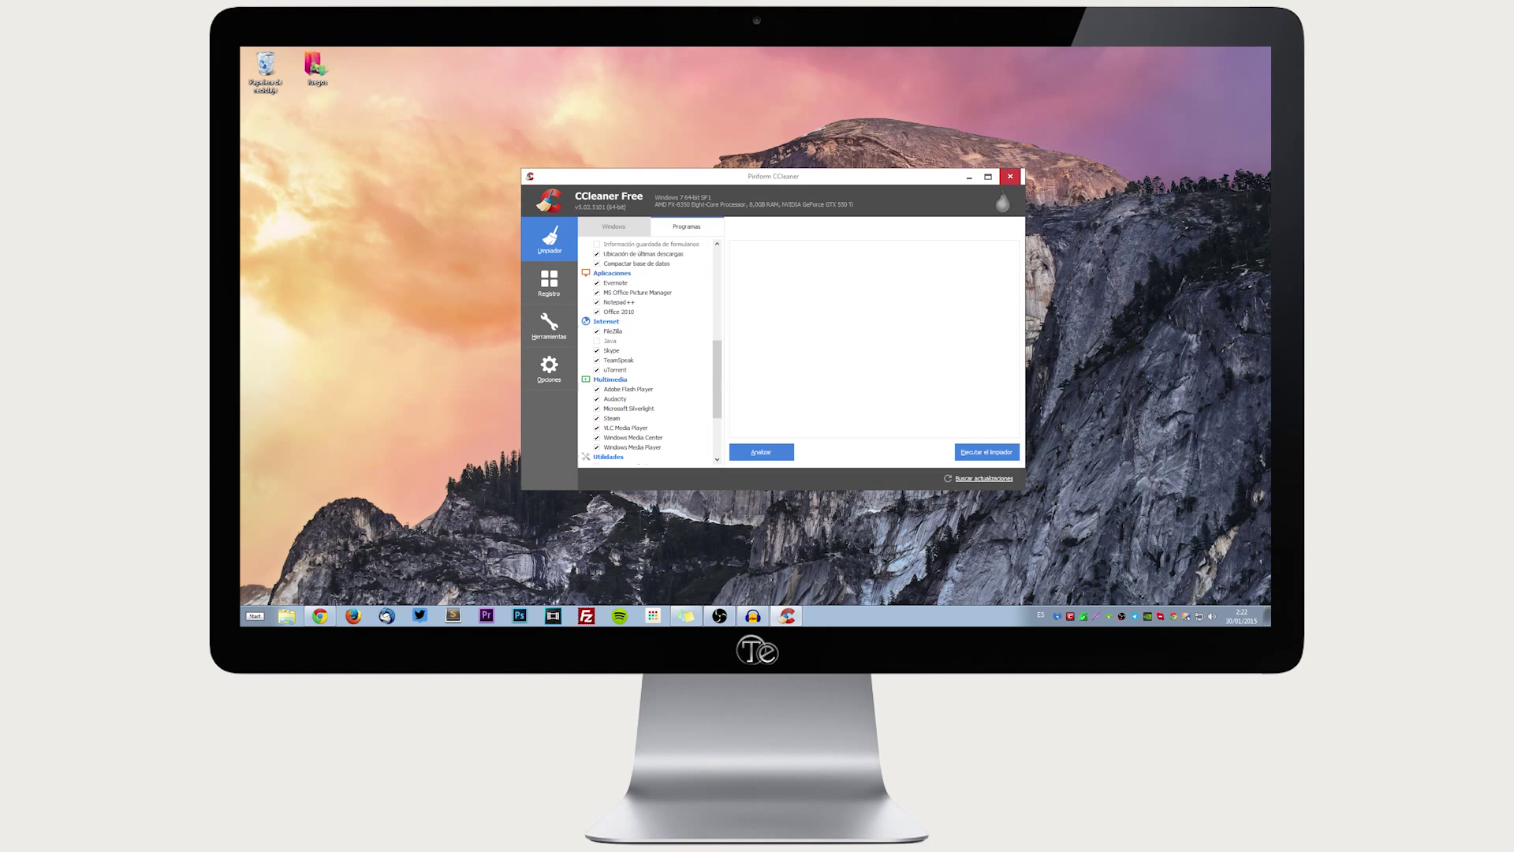
scroll(646, 351, up, 8)
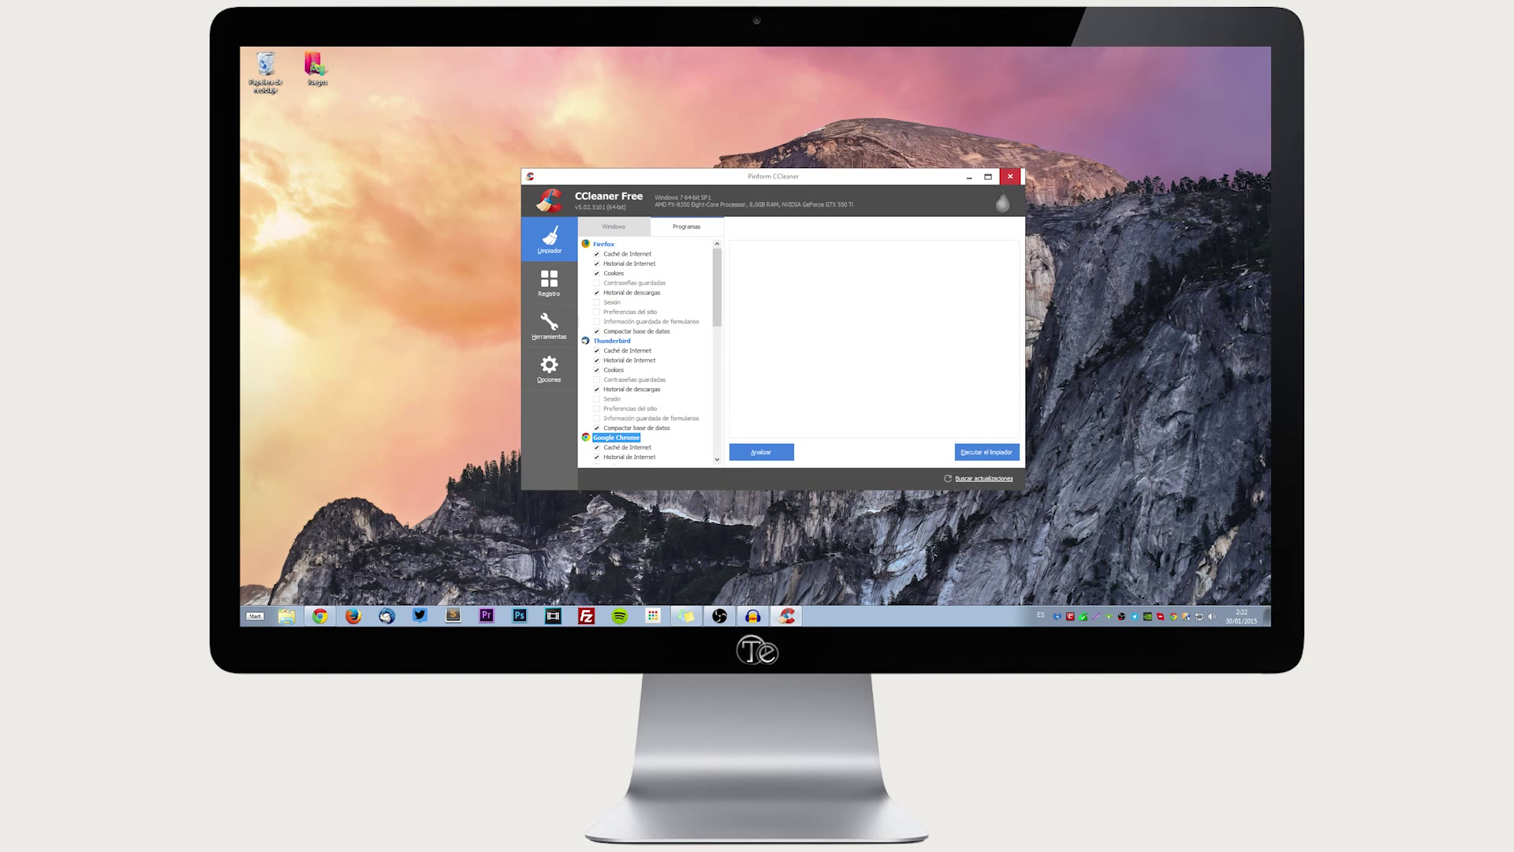
Step: Examine Firefox's excluded items: saved passwords, session, site preferences and saved form information
click(634, 282)
click(612, 302)
click(630, 311)
click(651, 321)
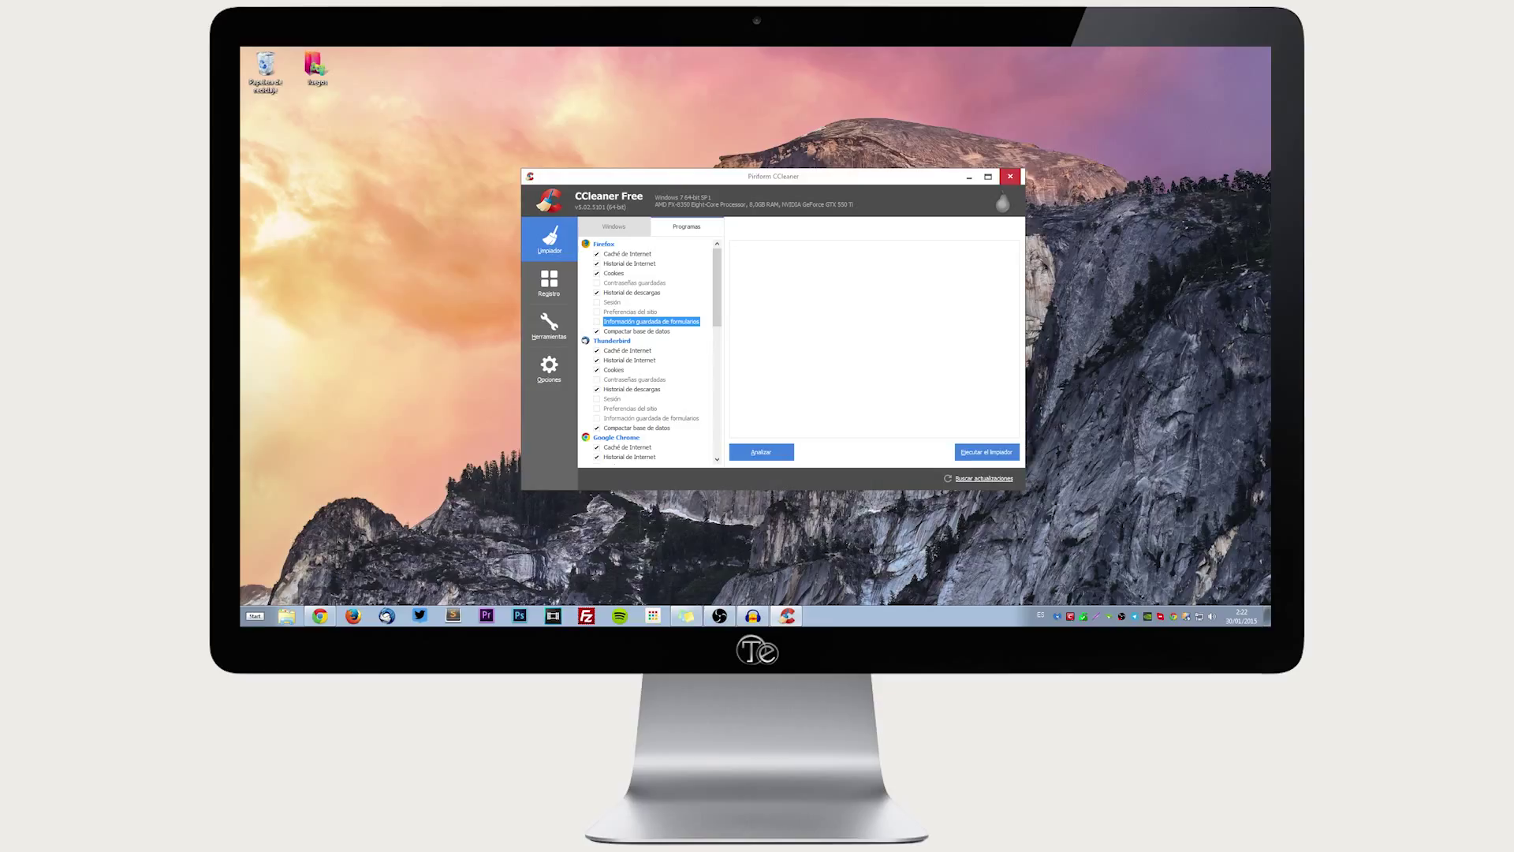
Step: Try excluding Firefox cookies from the cleaning and include them again
click(613, 273)
click(597, 254)
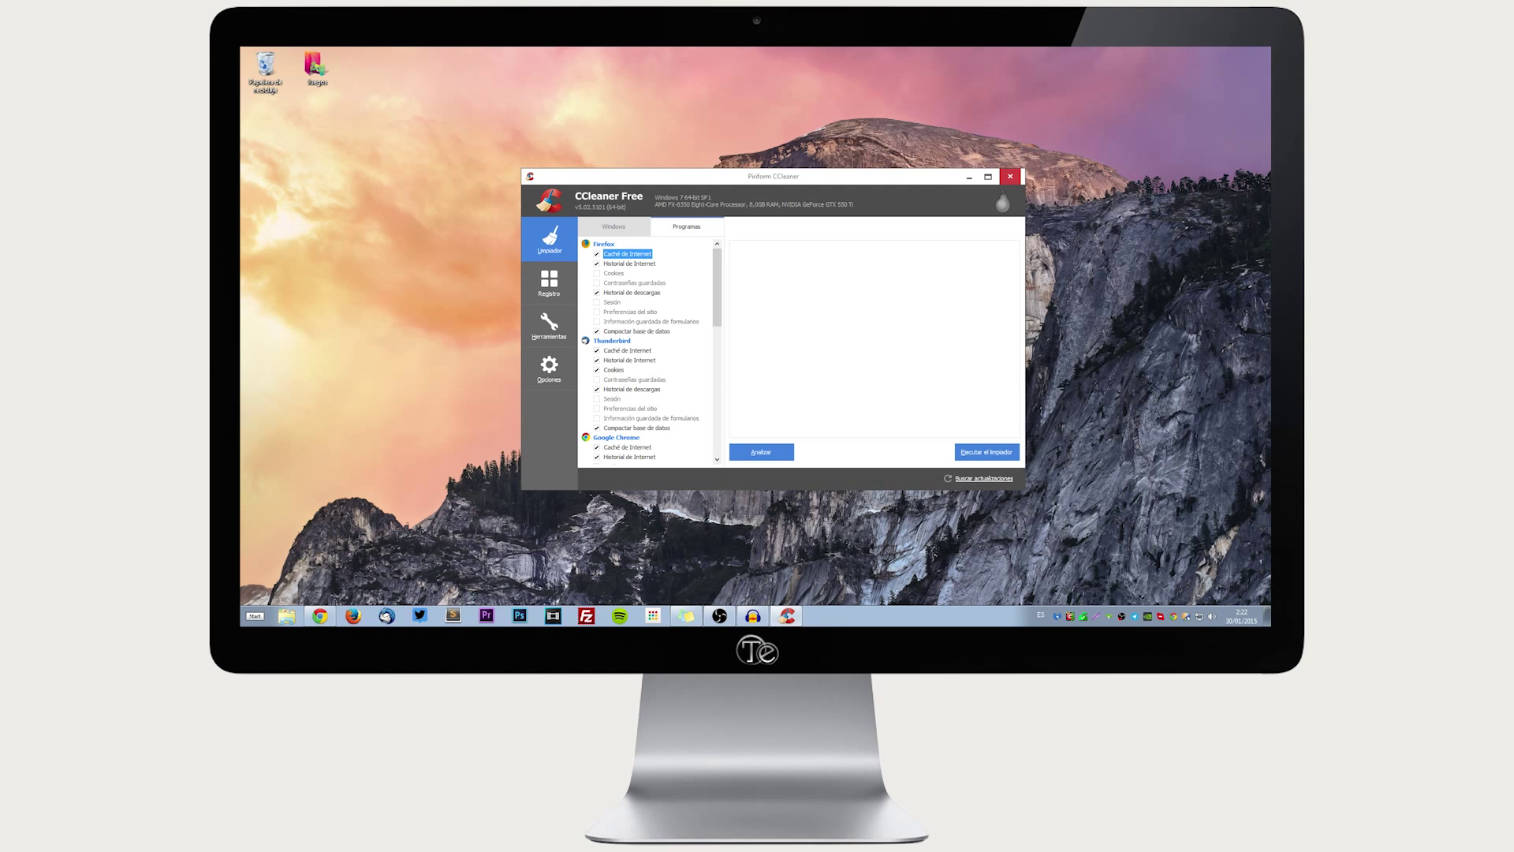
click(597, 273)
Step: Look through the remaining program cleaning items, from the browsers down to the end of the list
scroll(645, 350, down, 5)
scroll(646, 350, up, 5)
scroll(645, 350, down, 1)
scroll(646, 351, up, 1)
scroll(647, 351, down, 4)
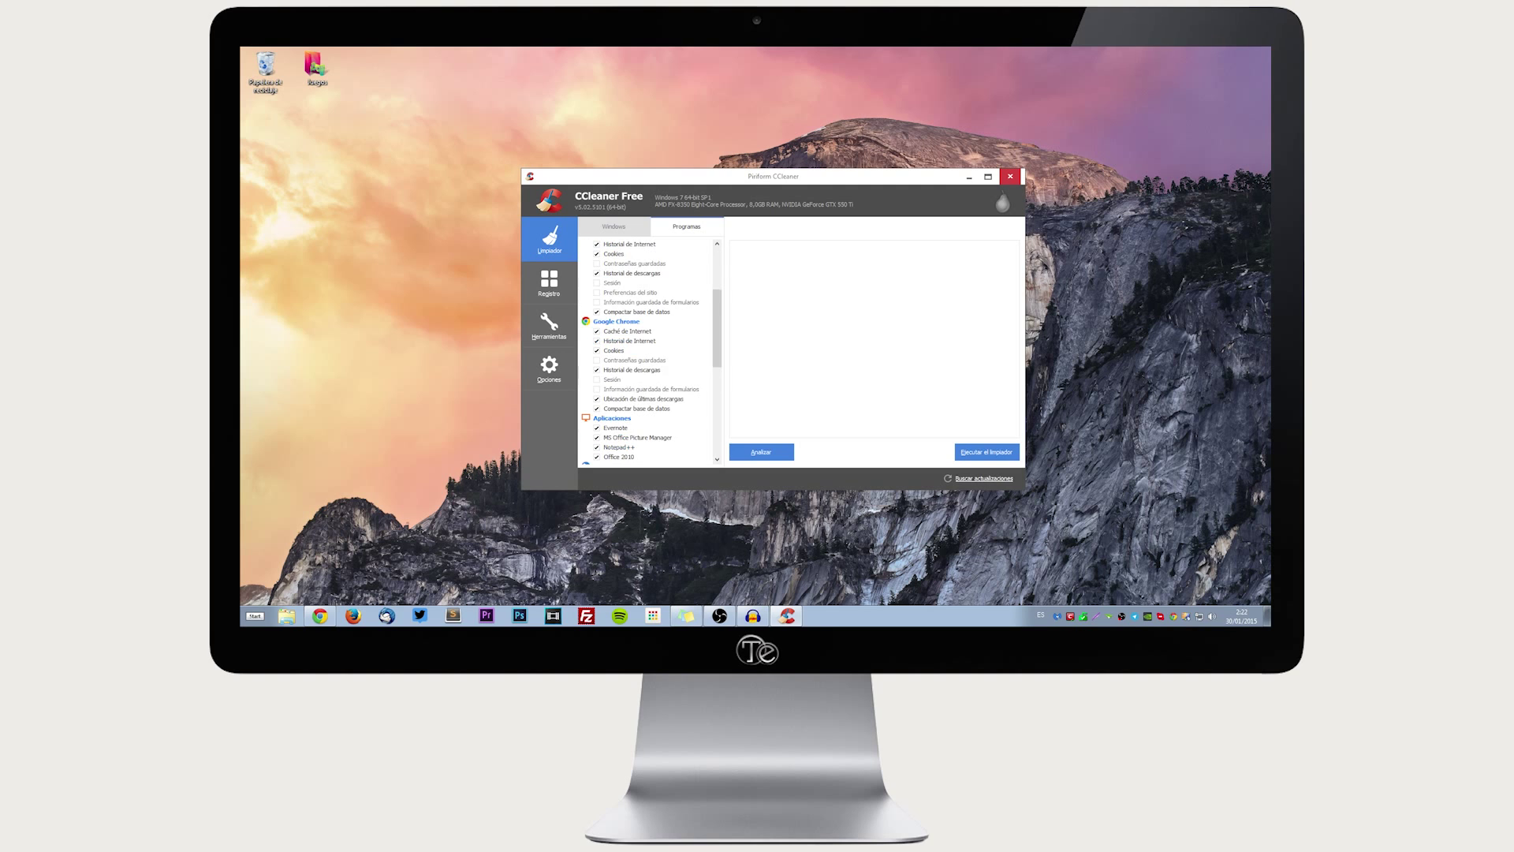
scroll(646, 350, down, 7)
Step: Examine the excluded Windows items for network passwords, Start menu shortcuts and desktop shortcuts
click(613, 226)
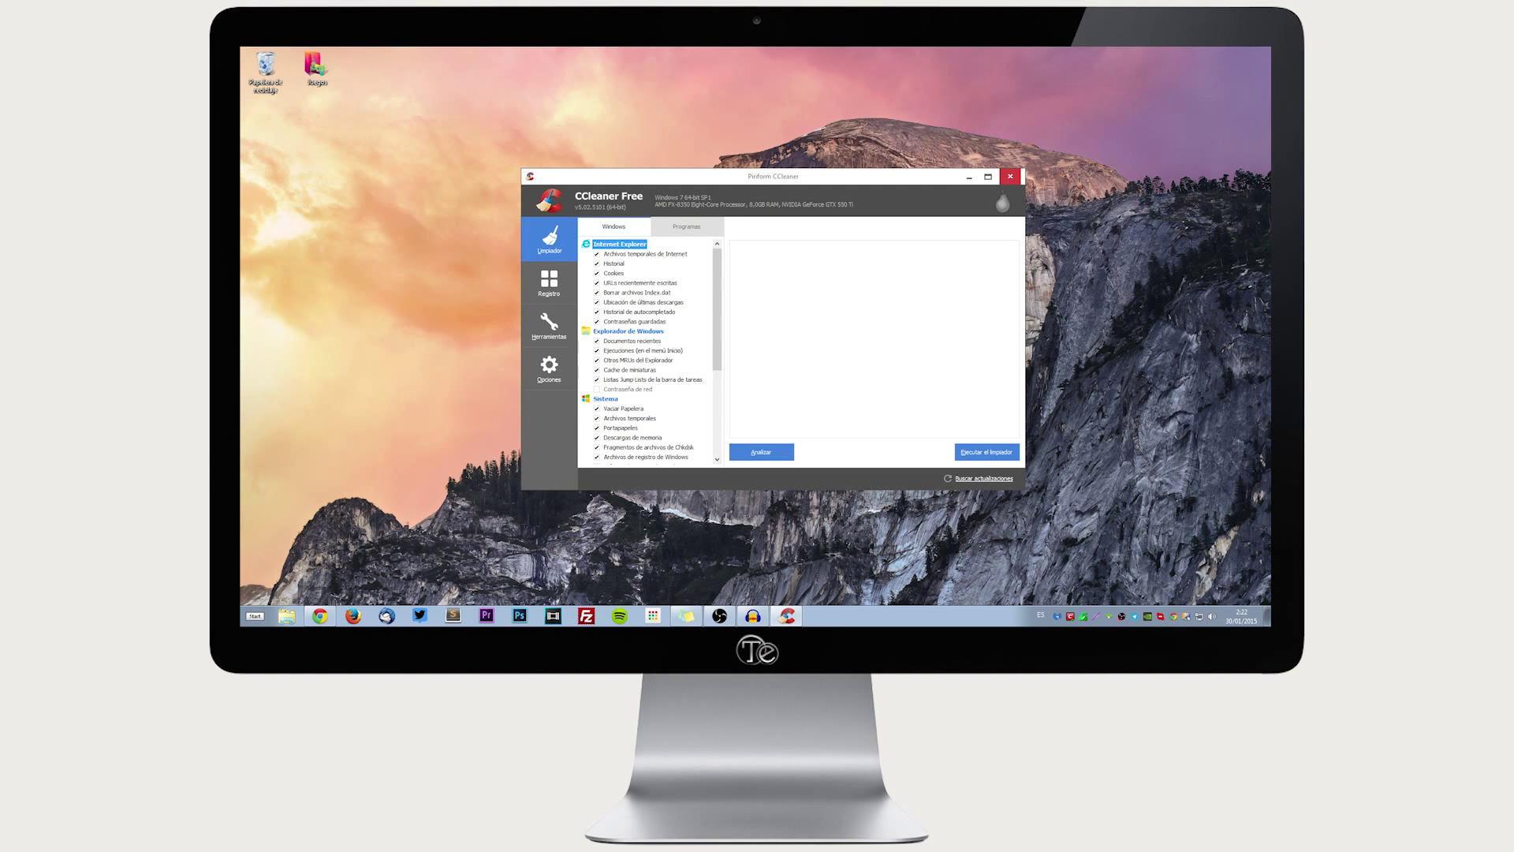
click(627, 302)
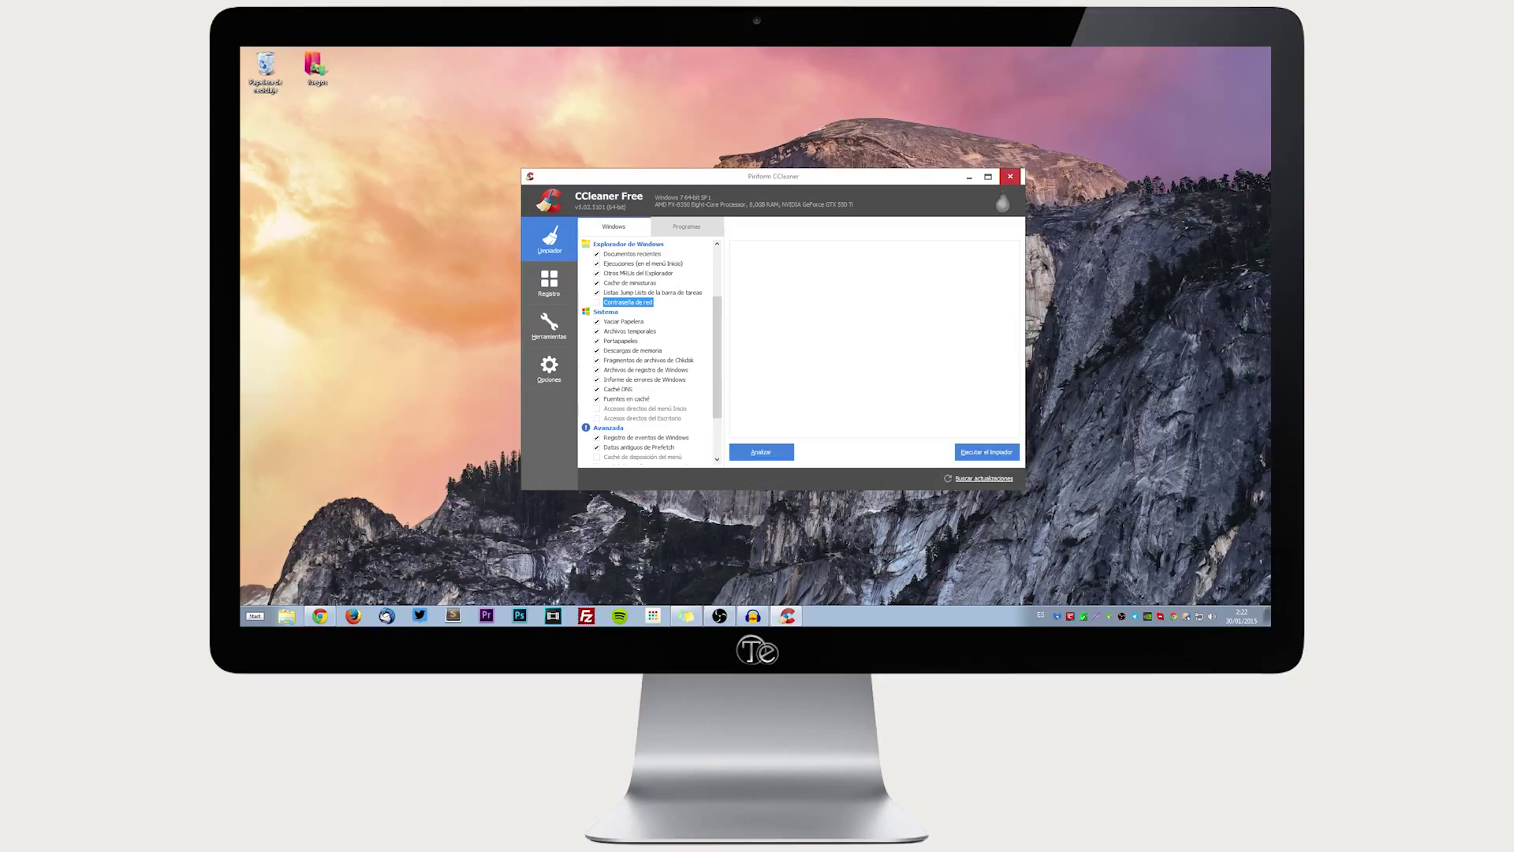
scroll(646, 351, down, 1)
click(644, 379)
click(642, 389)
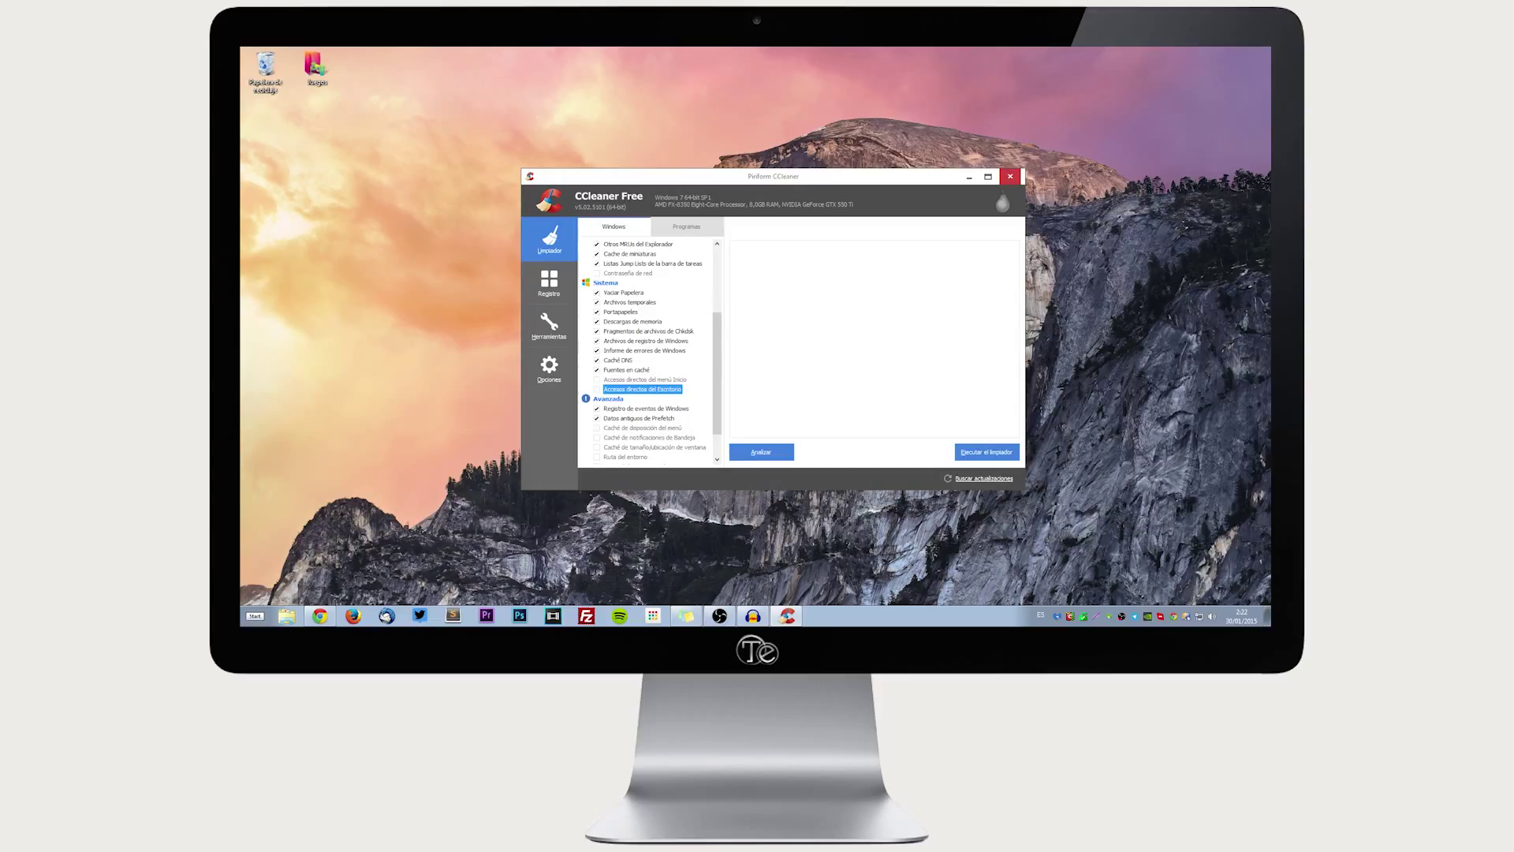
Step: Examine the excluded items in the Windows Avanzado group, from the menu order cache to the IIS log files
scroll(645, 351, down, 2)
click(608, 359)
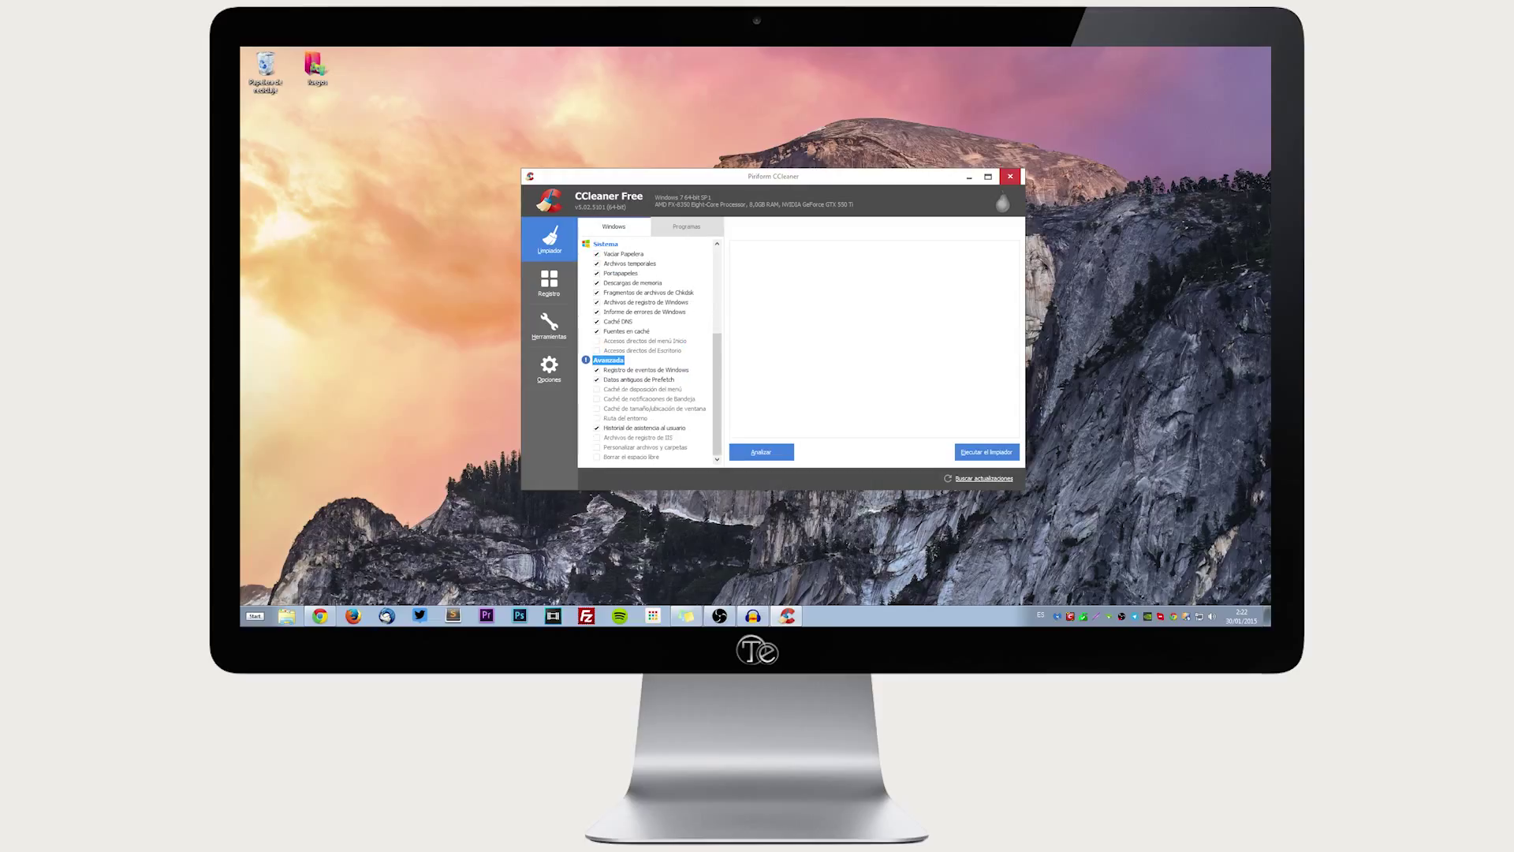
click(642, 389)
click(649, 398)
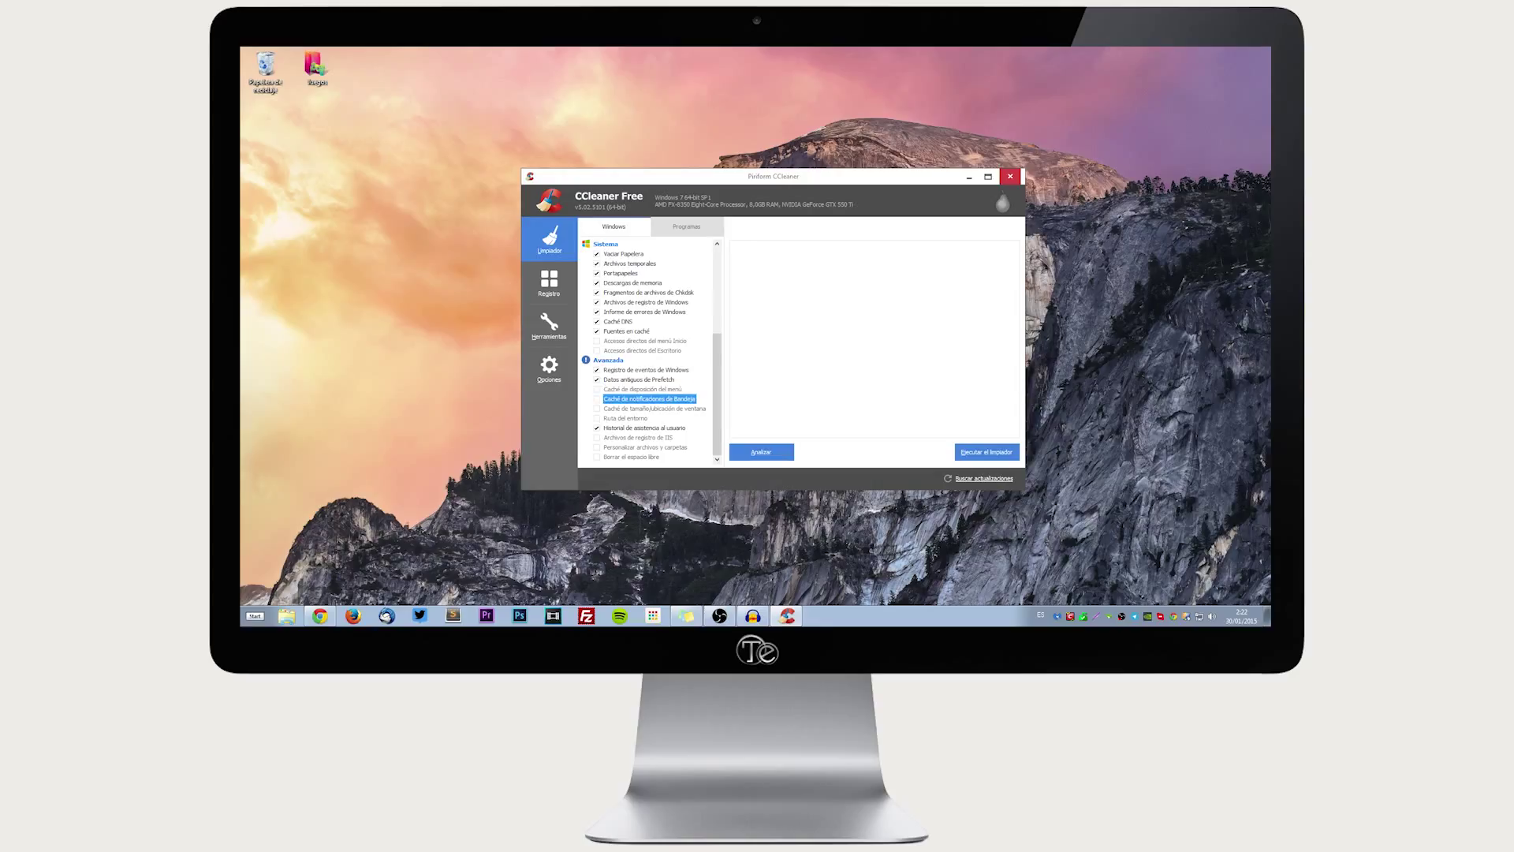
click(654, 408)
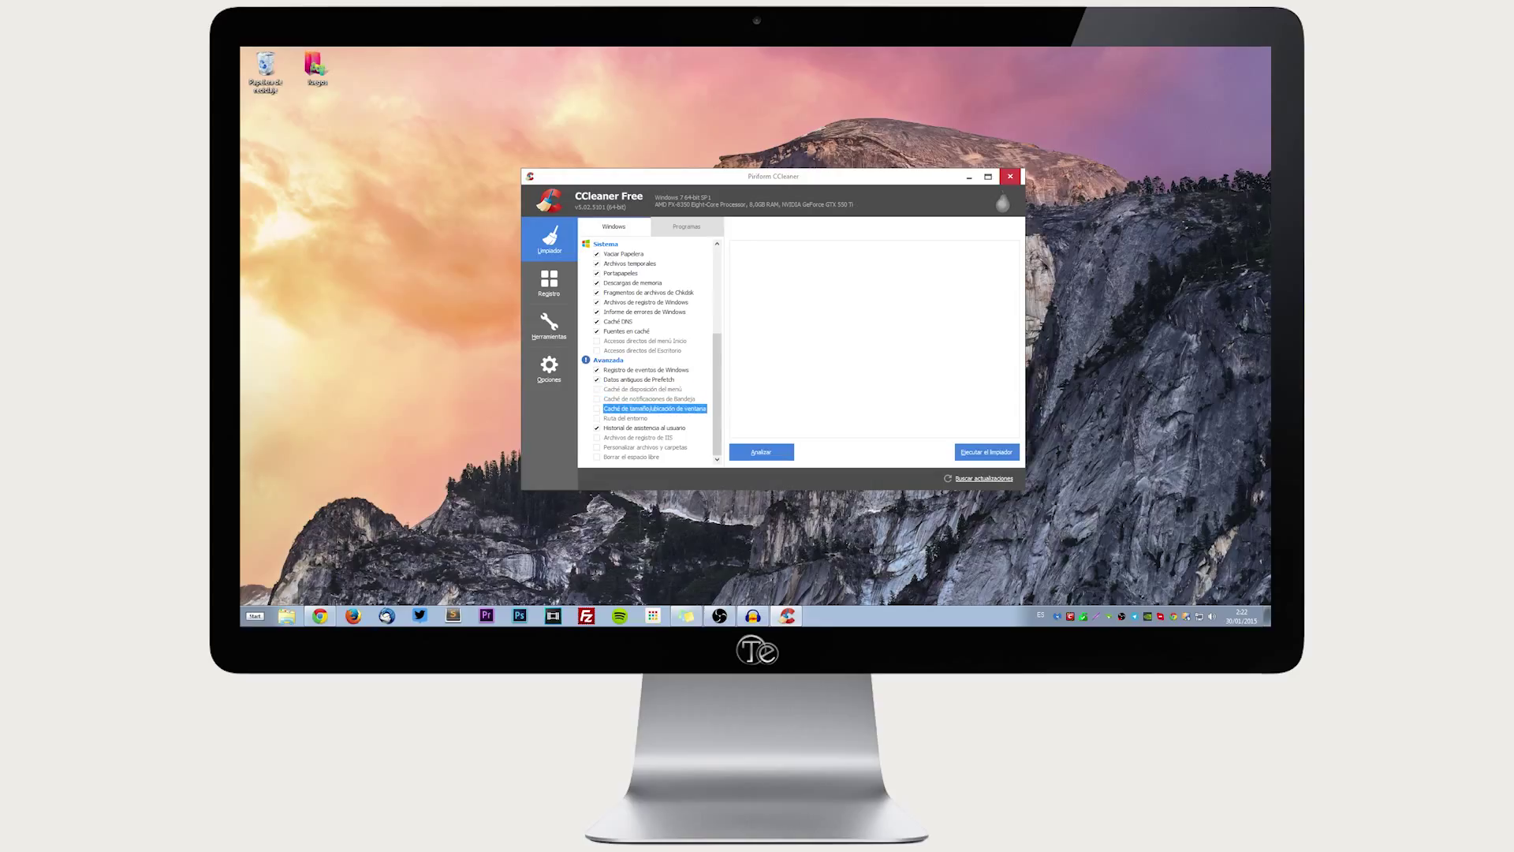
click(625, 418)
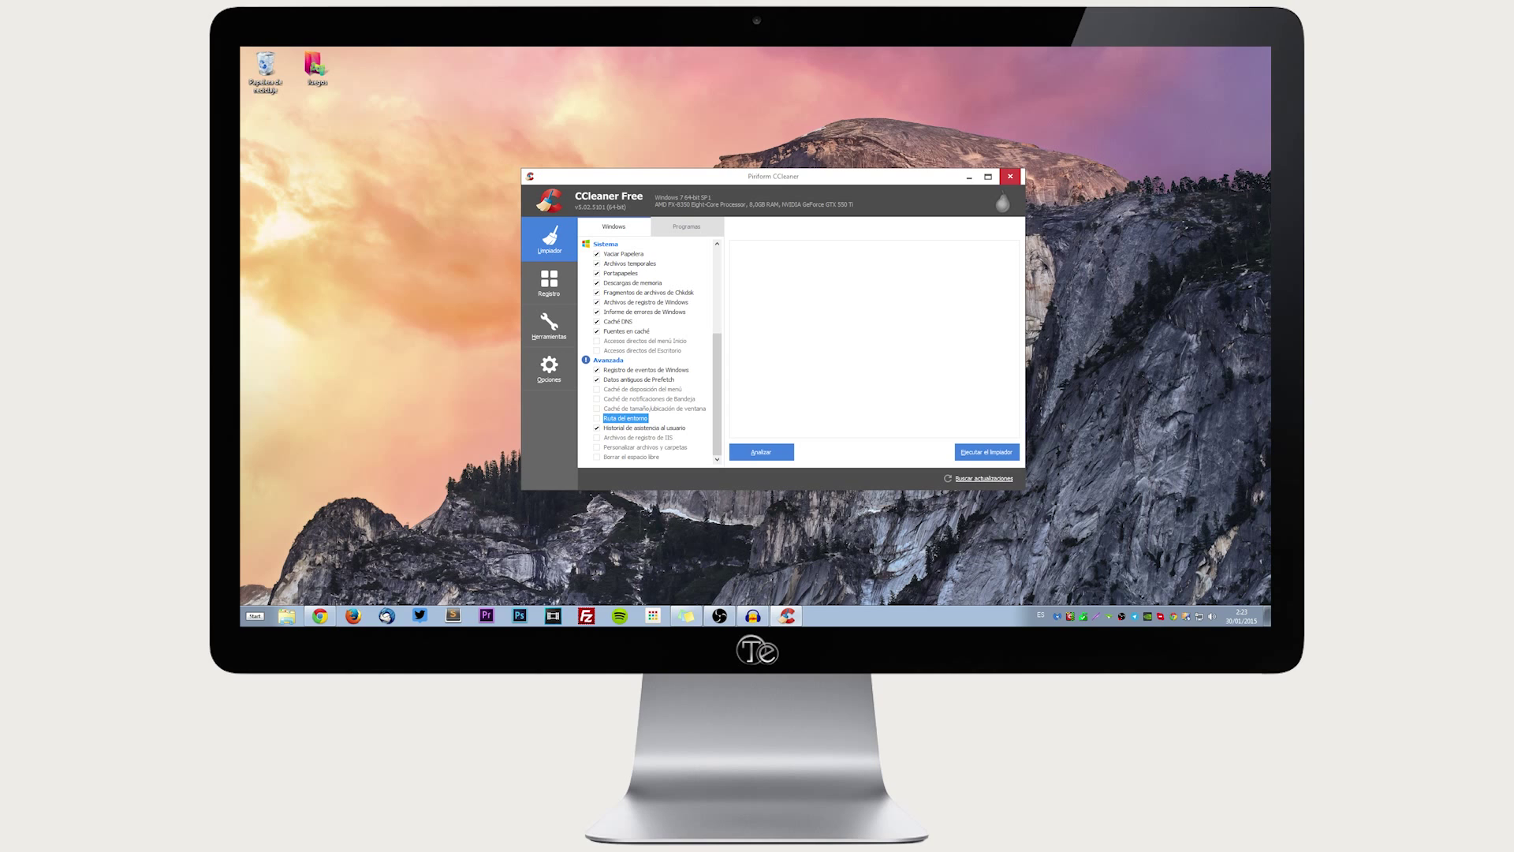
click(638, 437)
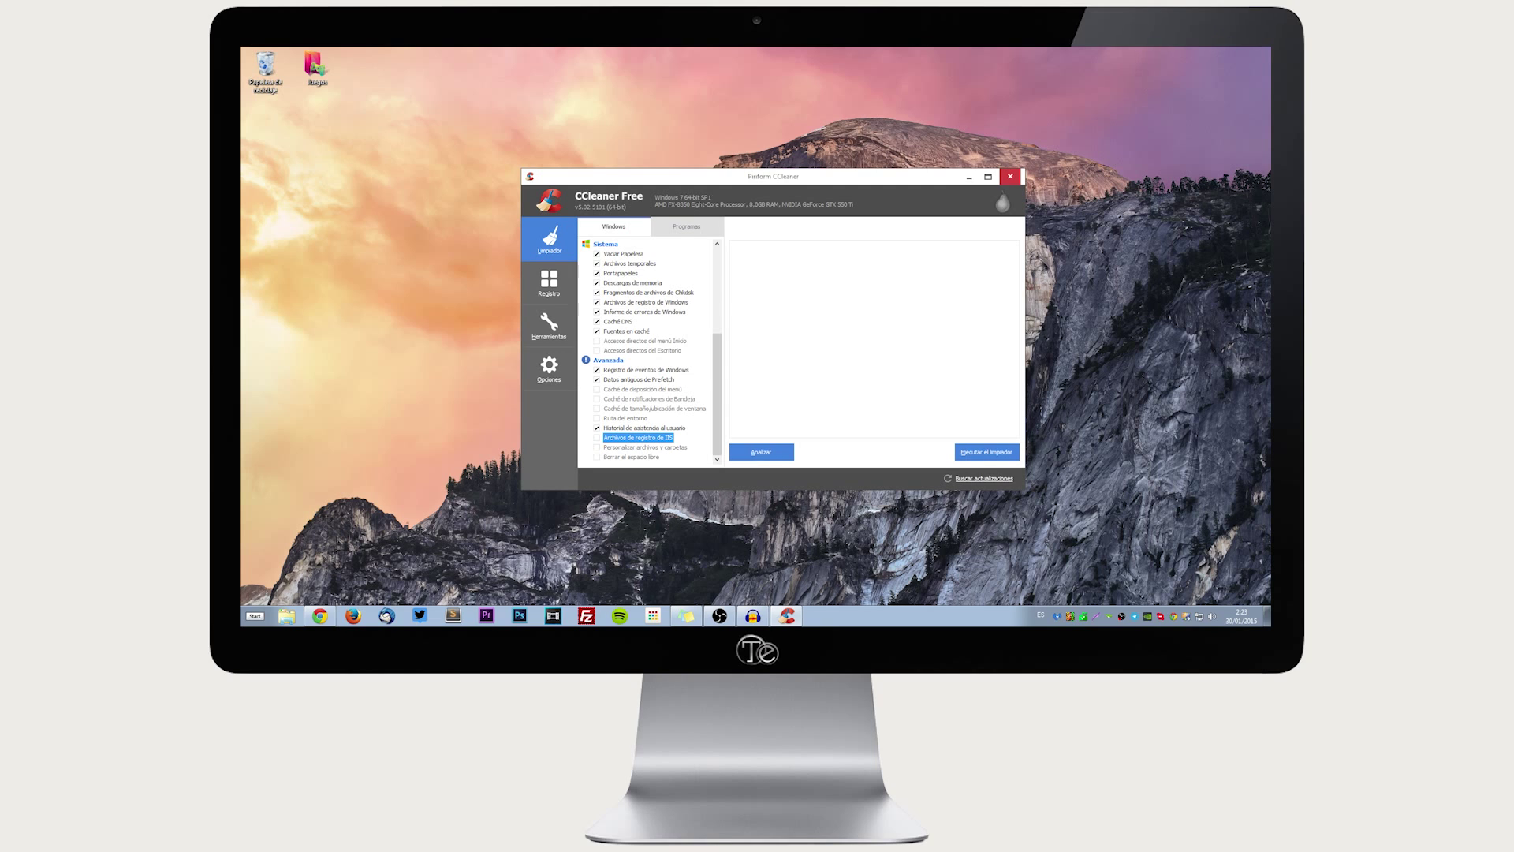
scroll(647, 351, up, 5)
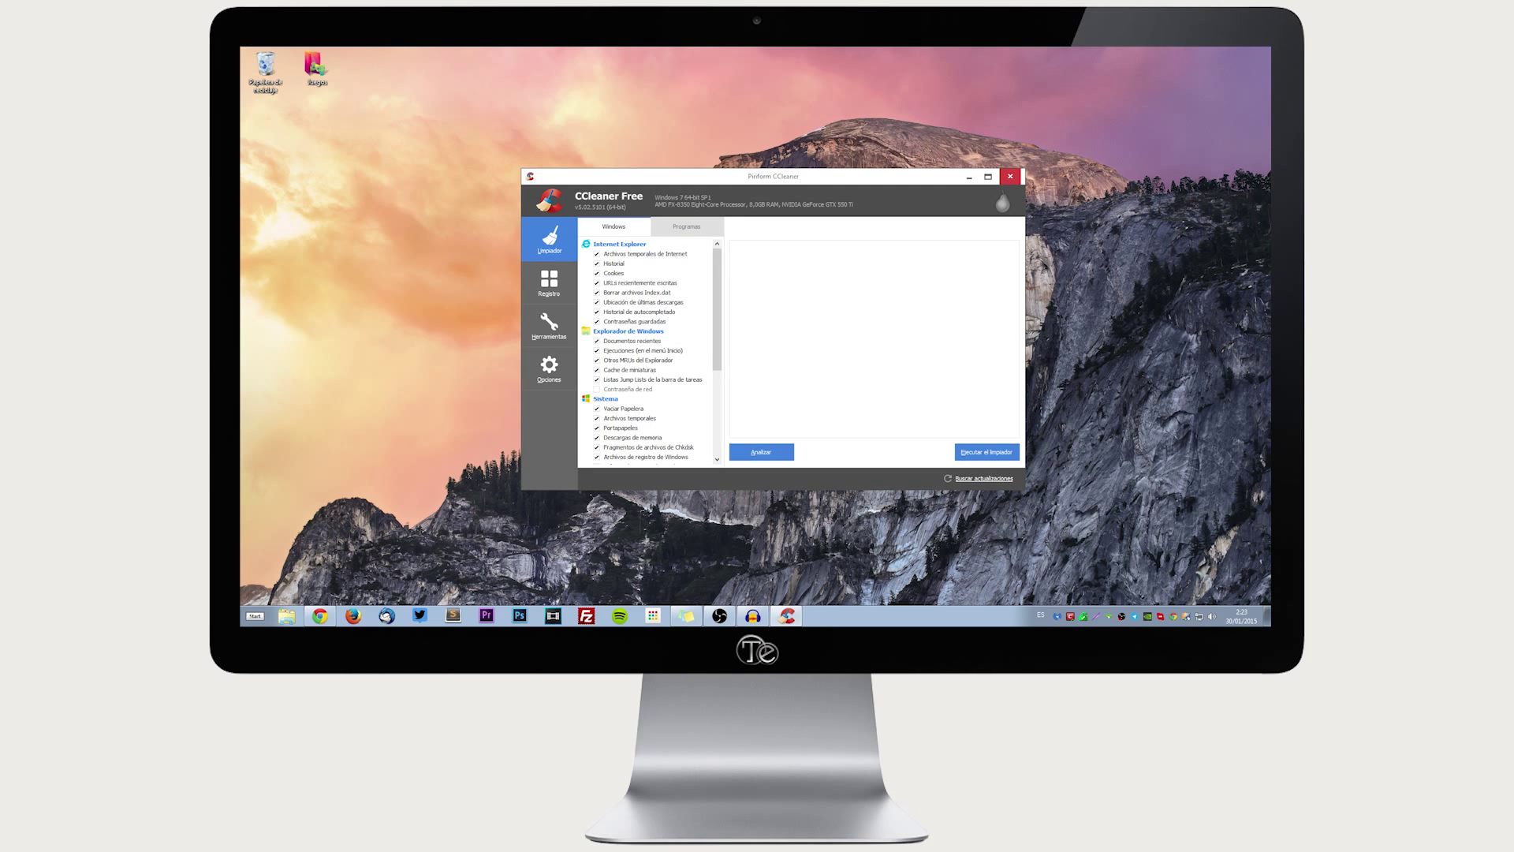
Step: Review the program cleaning list again, from the browser groups to Aplicaciones
click(686, 226)
scroll(646, 351, up, 7)
scroll(646, 351, down, 5)
click(612, 253)
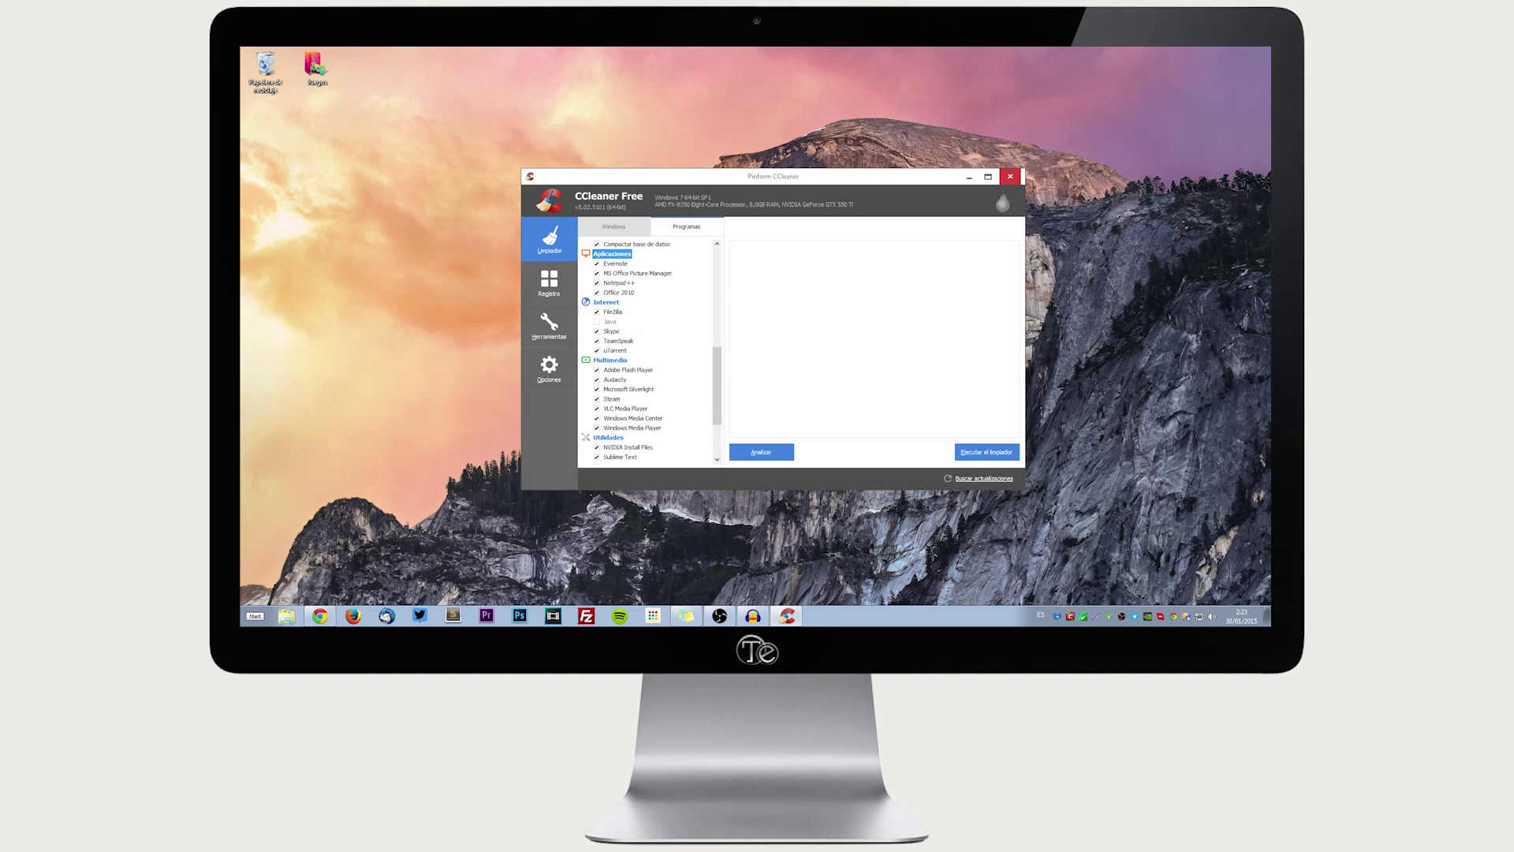
scroll(647, 351, up, 9)
scroll(647, 351, down, 8)
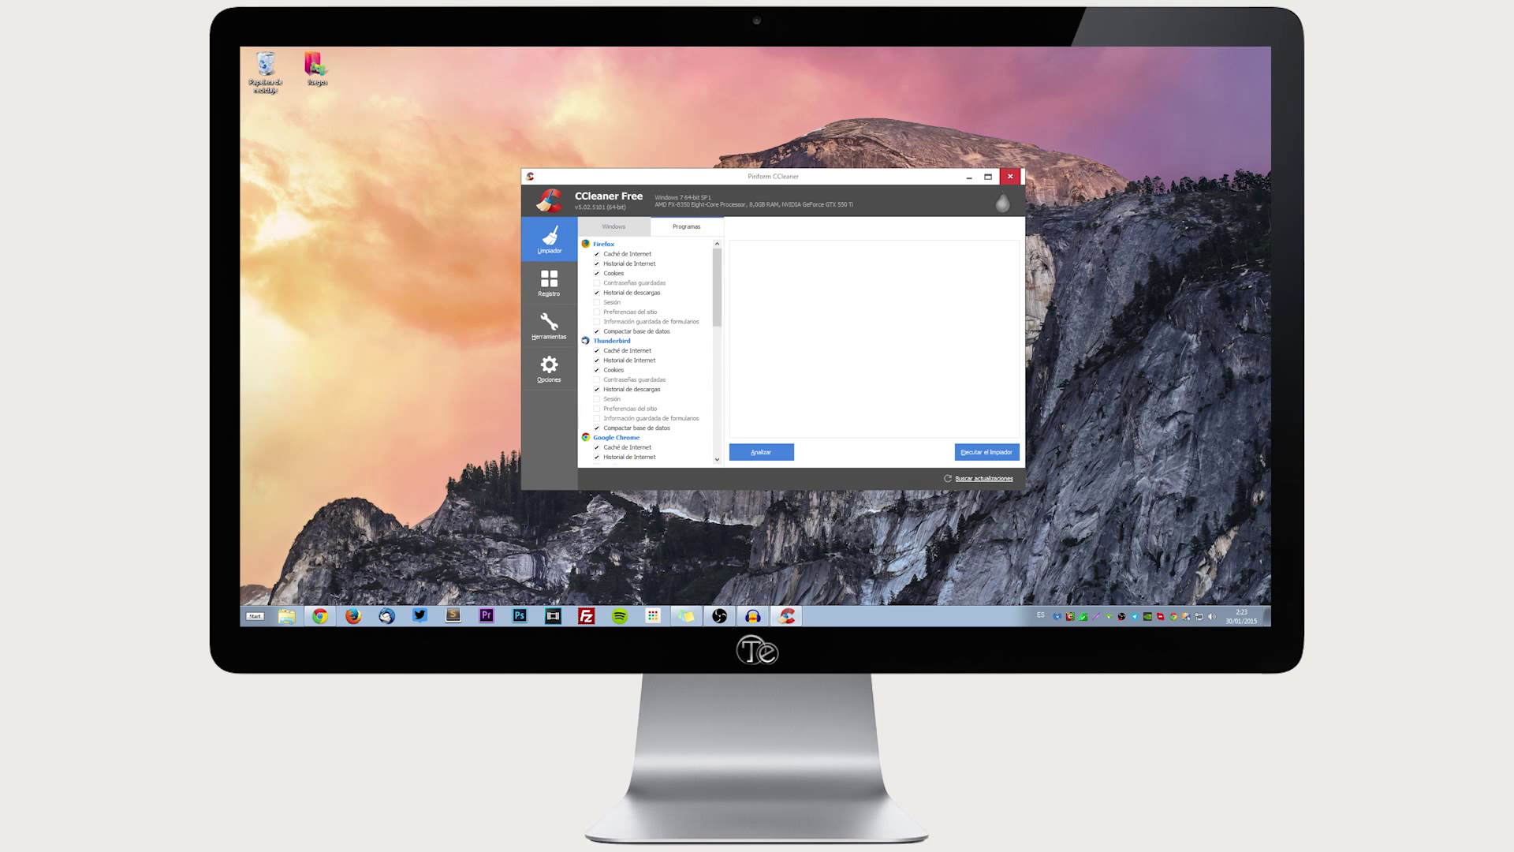
Step: Examine the Multimedia, Utilidades and Windows groups among the program cleaning items
scroll(647, 351, up, 2)
click(607, 360)
scroll(606, 360, down, 2)
click(610, 359)
scroll(610, 359, down, 2)
click(608, 380)
scroll(608, 379, down, 1)
click(607, 408)
scroll(607, 408, up, 3)
scroll(646, 351, up, 1)
scroll(647, 351, down, 4)
click(607, 408)
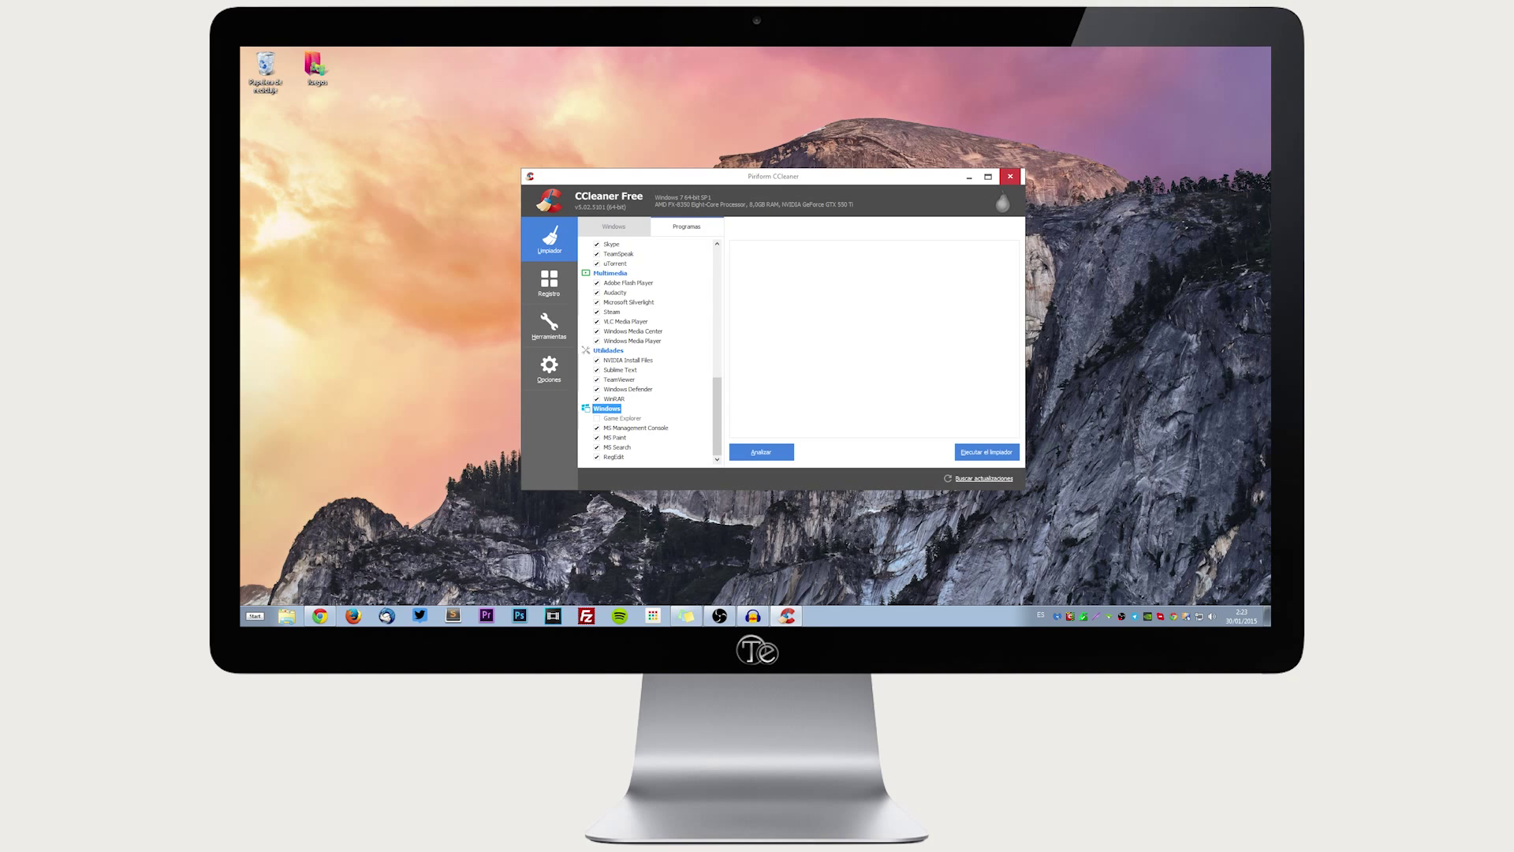
scroll(646, 351, up, 2)
scroll(646, 351, up, 4)
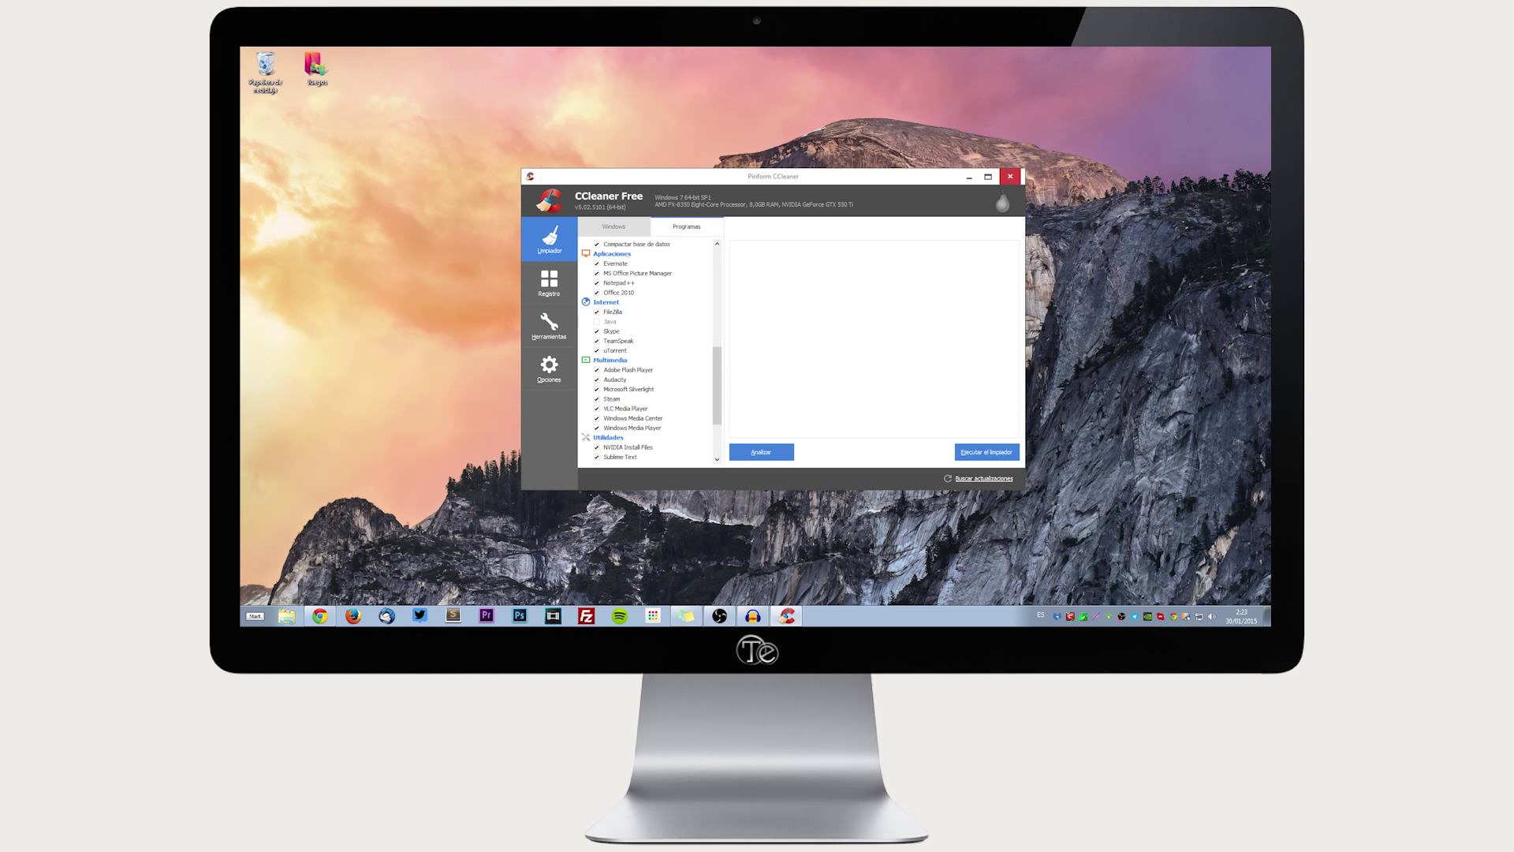
scroll(646, 351, down, 6)
scroll(647, 351, up, 12)
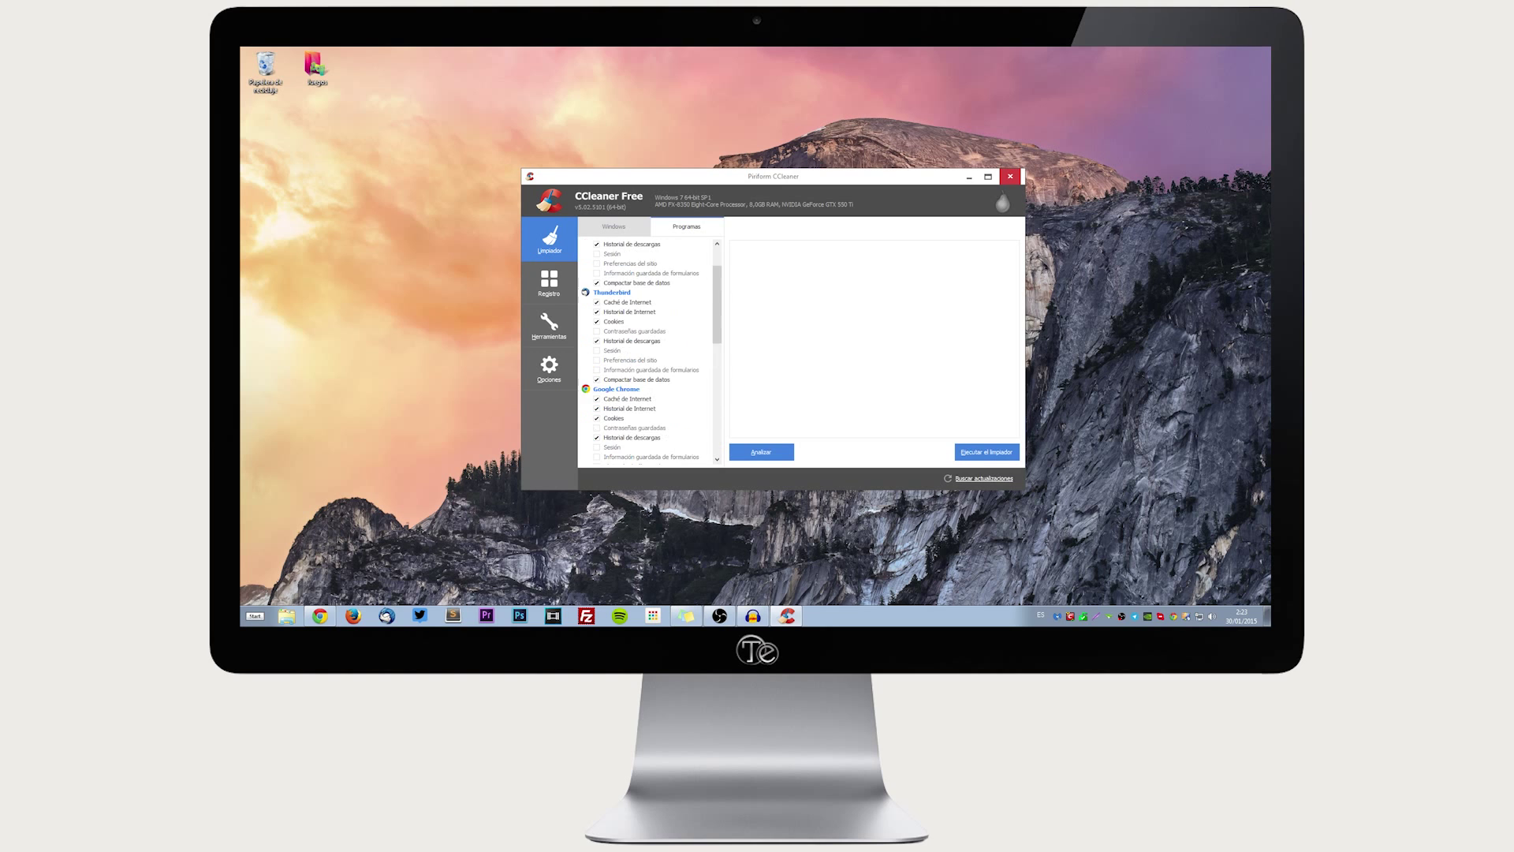
Step: Check the Windows and program selections once more and run the cleaner's analysis
click(614, 226)
scroll(646, 350, down, 5)
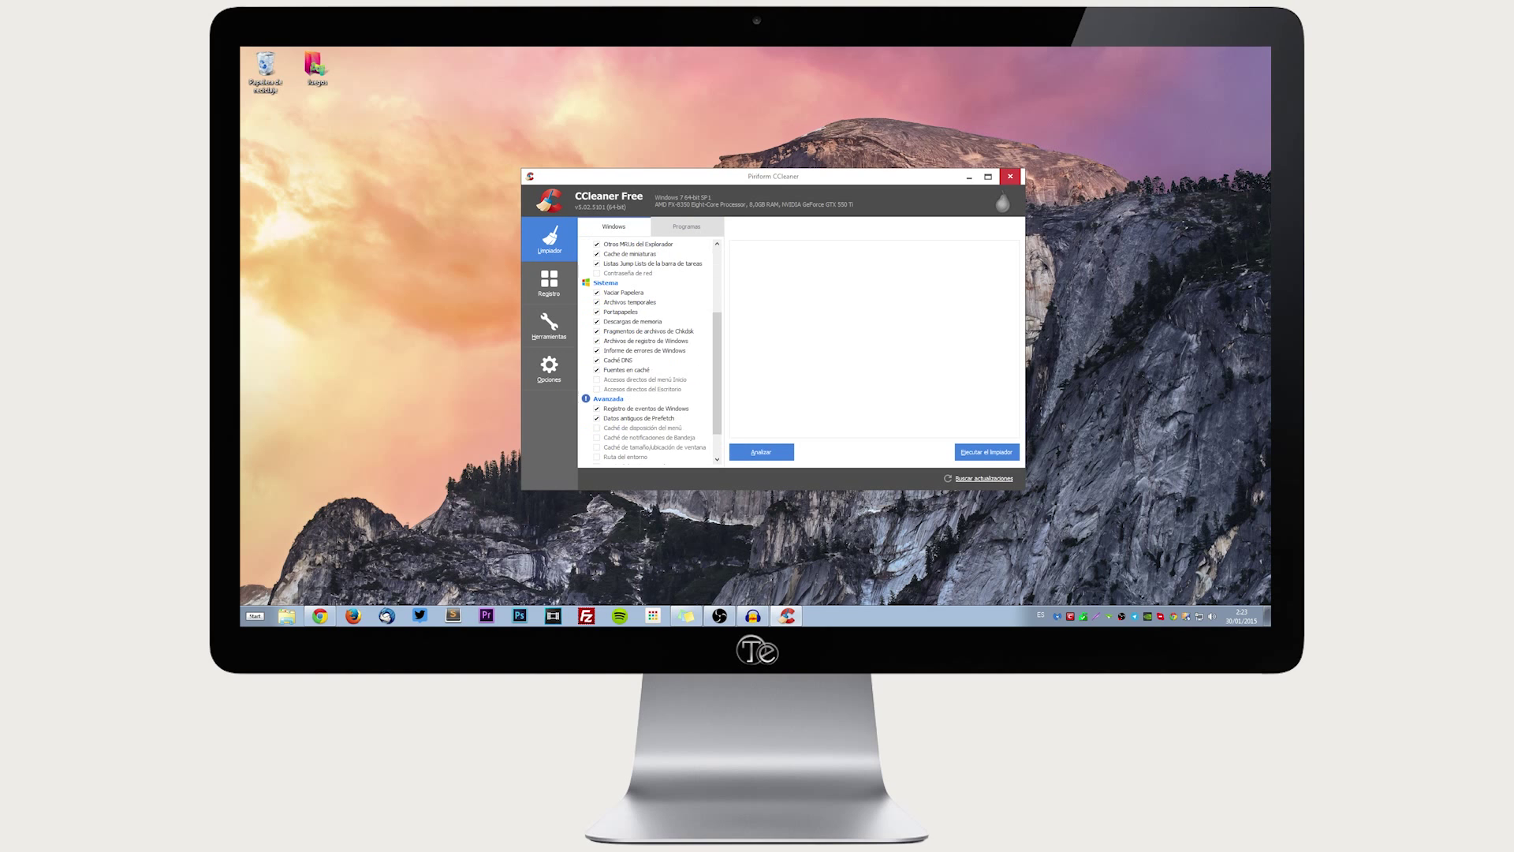
scroll(647, 351, up, 5)
click(686, 226)
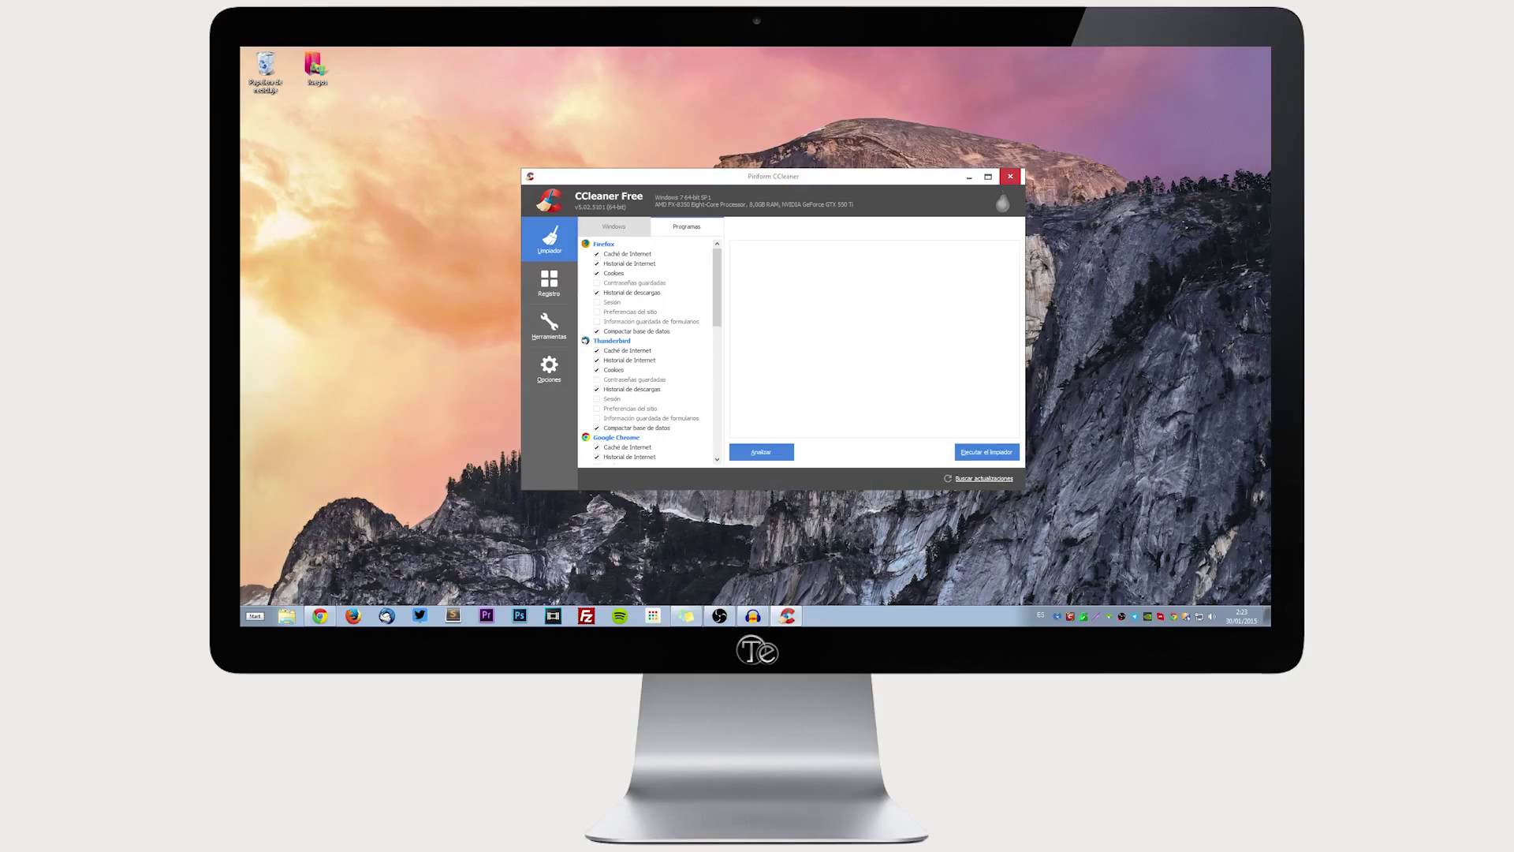
click(761, 452)
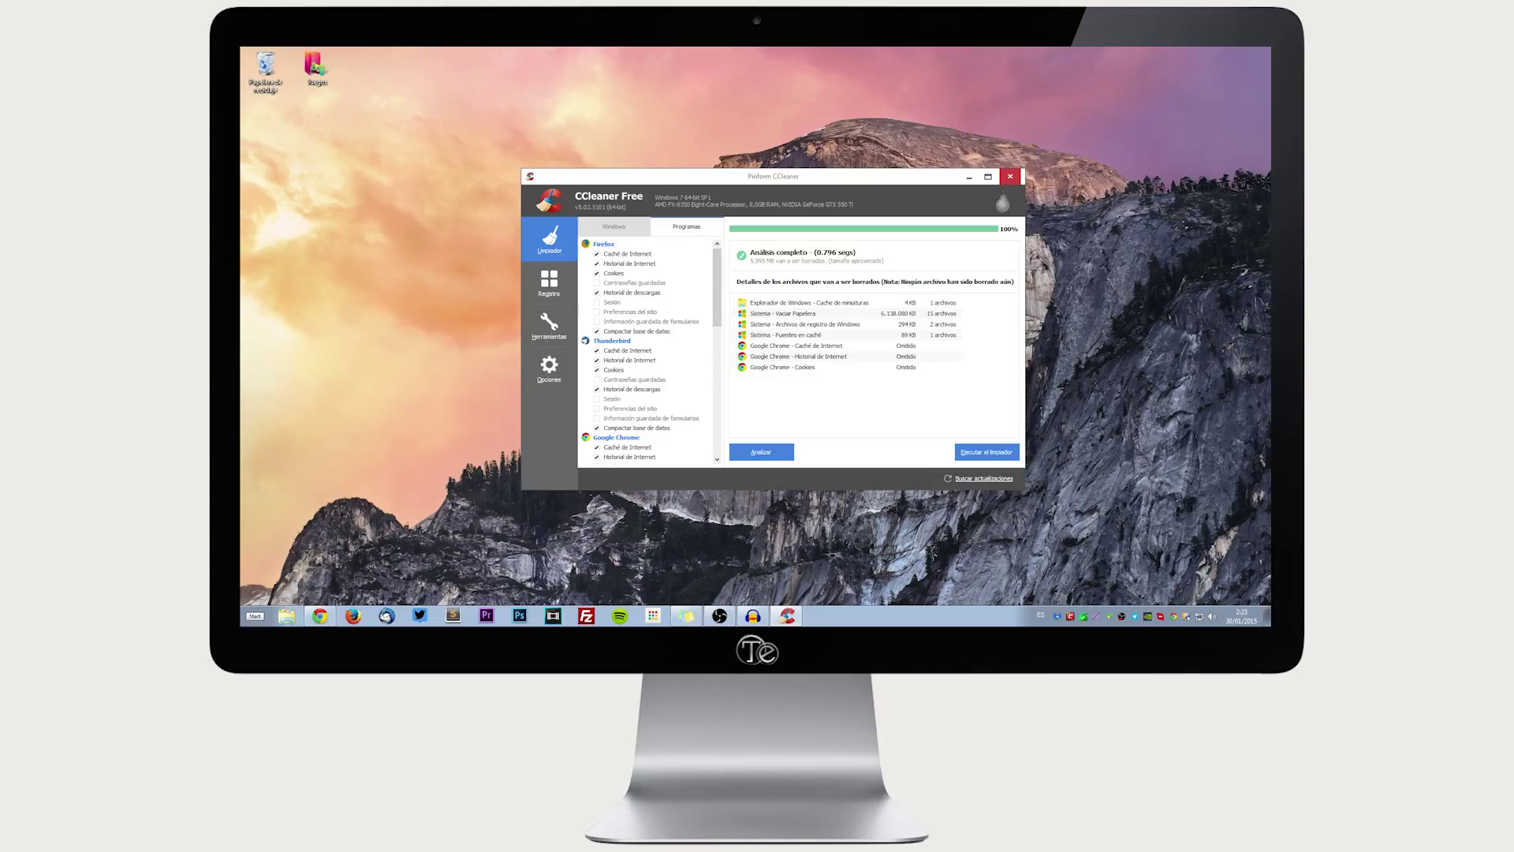
Step: Inspect the files listed under Sistema - Vaciar Papelera in the analysis and return to the results summary
click(783, 313)
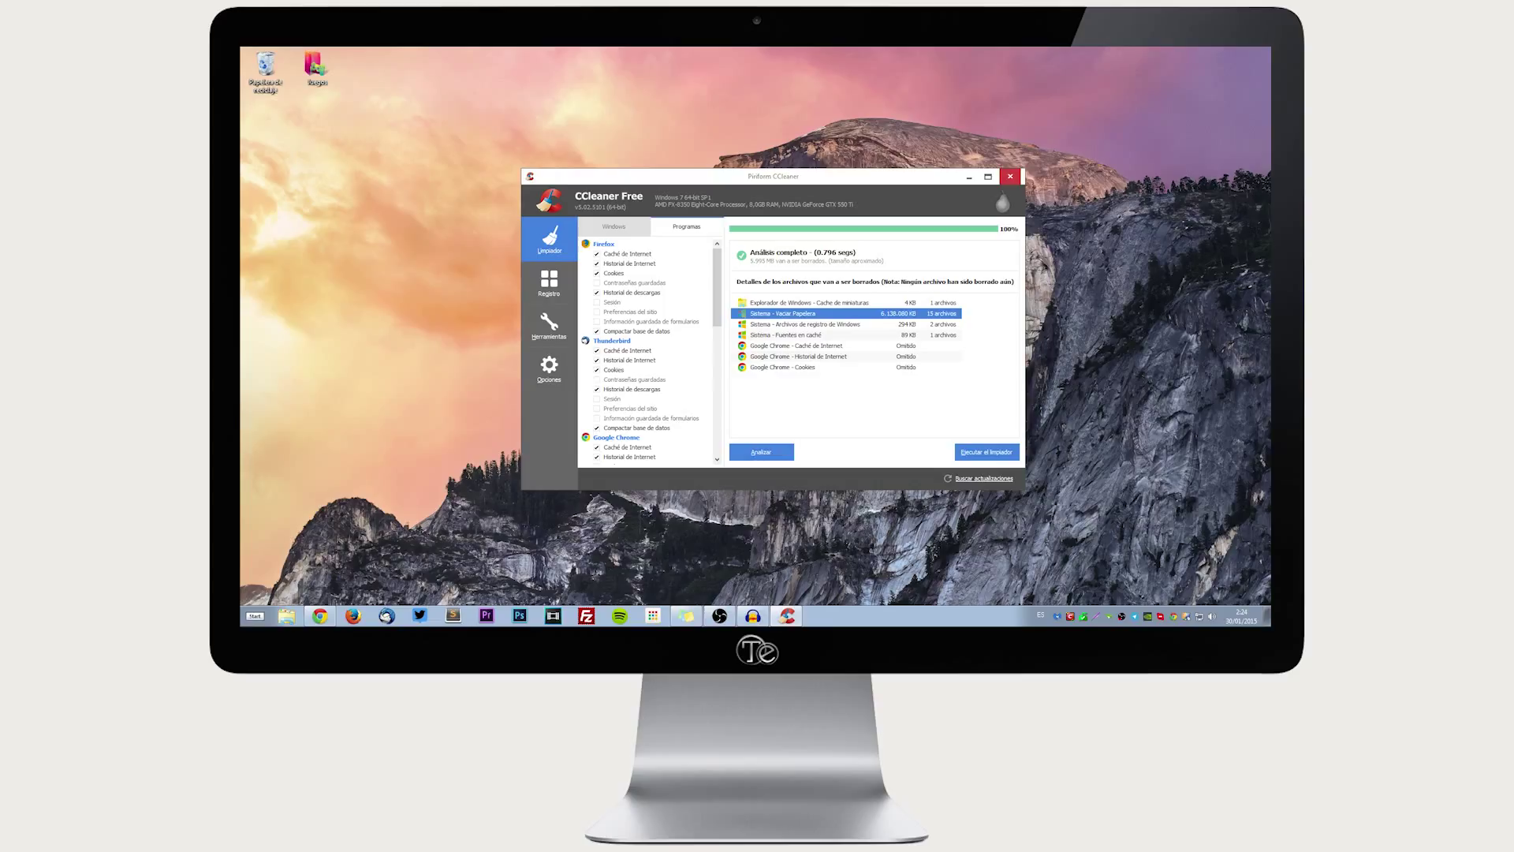
key(Return)
scroll(646, 351, down, 4)
scroll(647, 351, up, 4)
drag(1014, 345, 1014, 354)
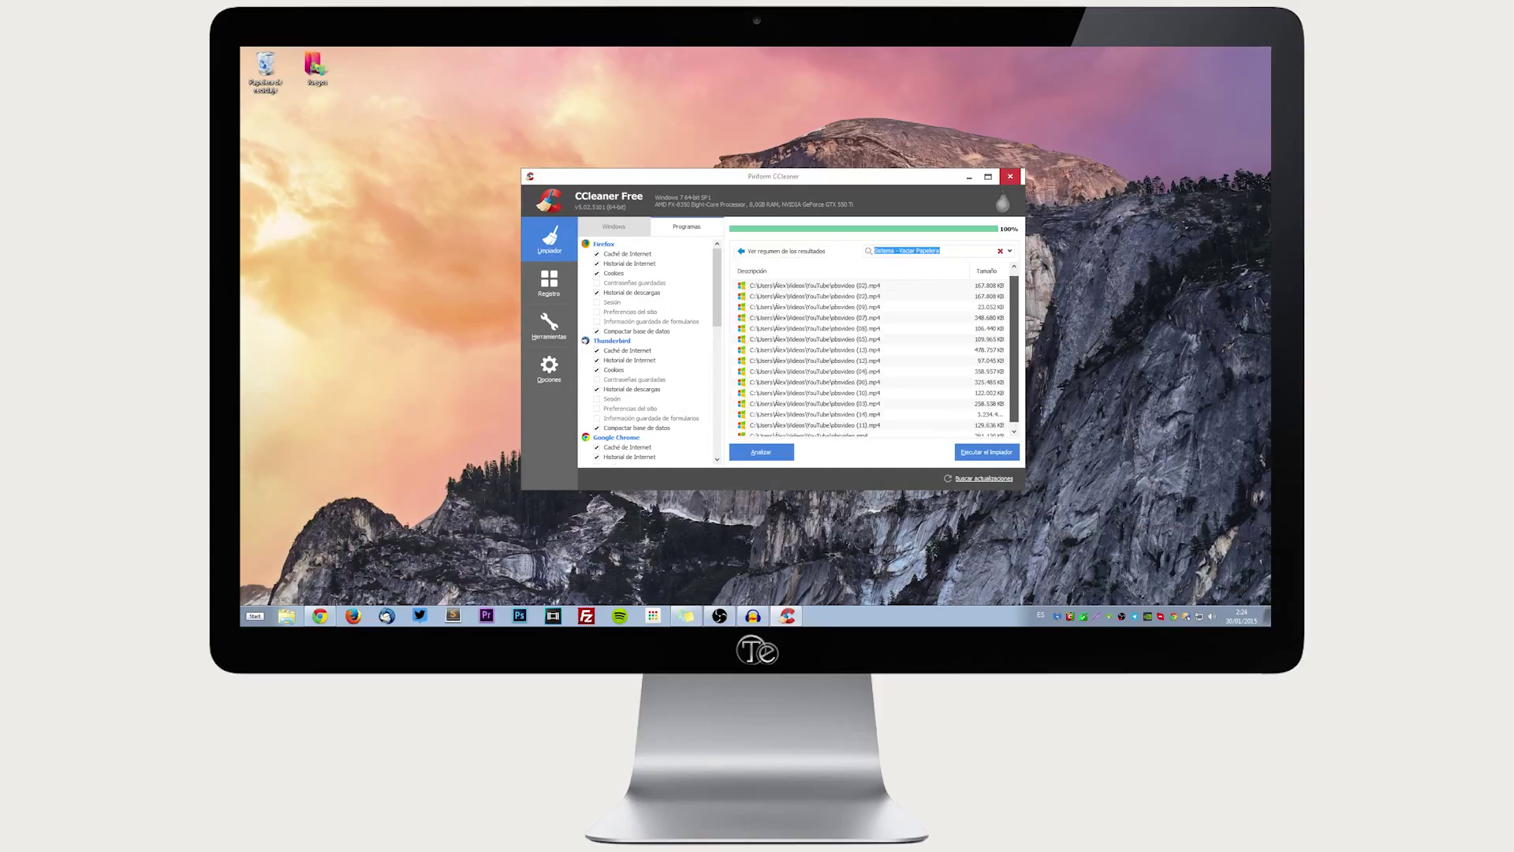
scroll(876, 355, up, 1)
click(783, 251)
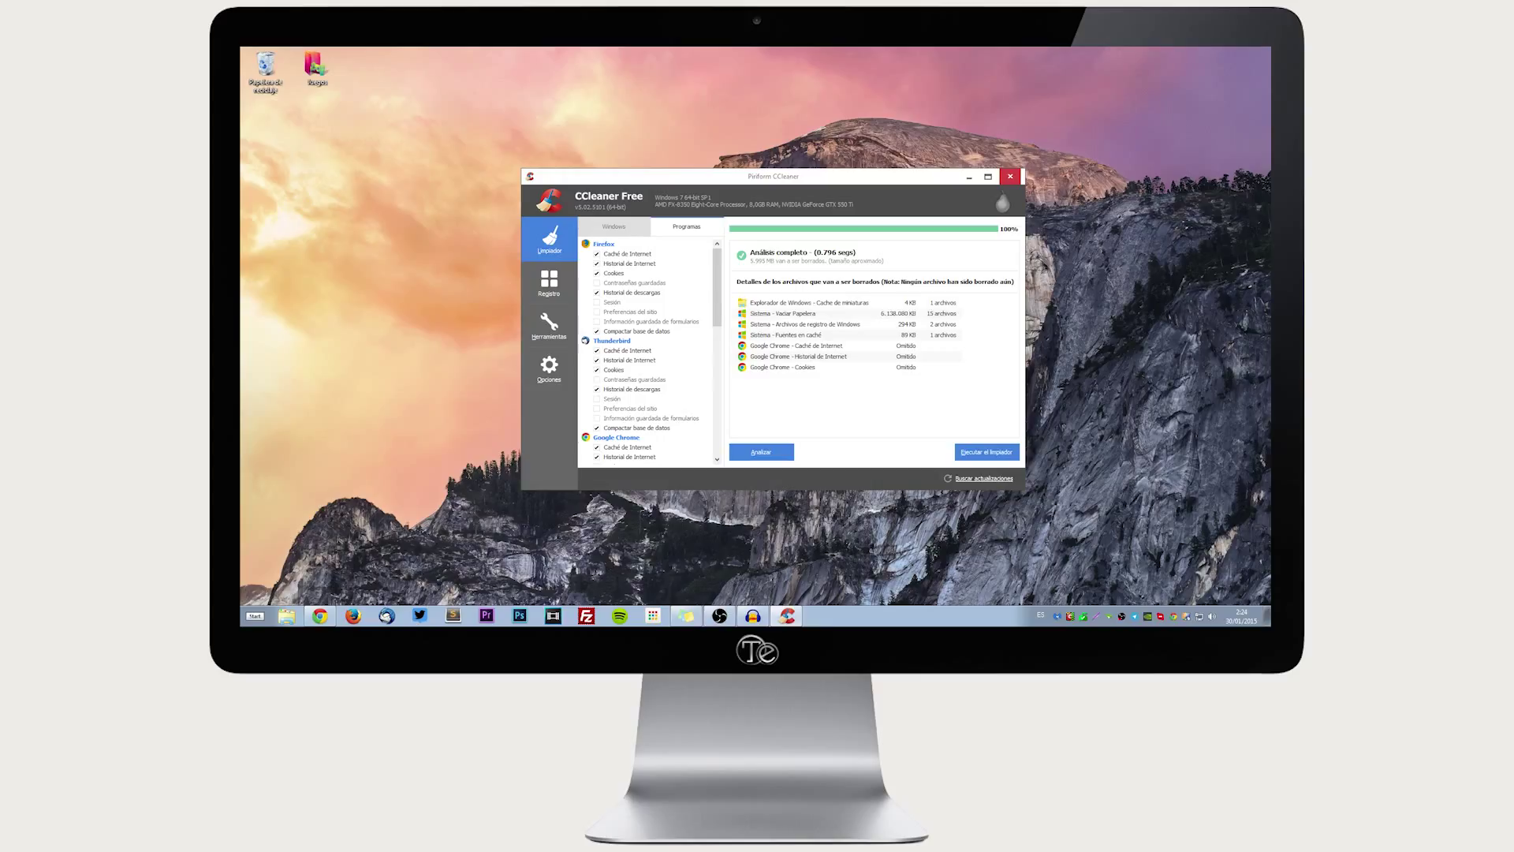
Step: Inspect the files listed under Sistema - Archivos de registro de Windows and Explorador de Windows - Caché de miniaturas, returning to the results summary
click(783, 313)
click(783, 367)
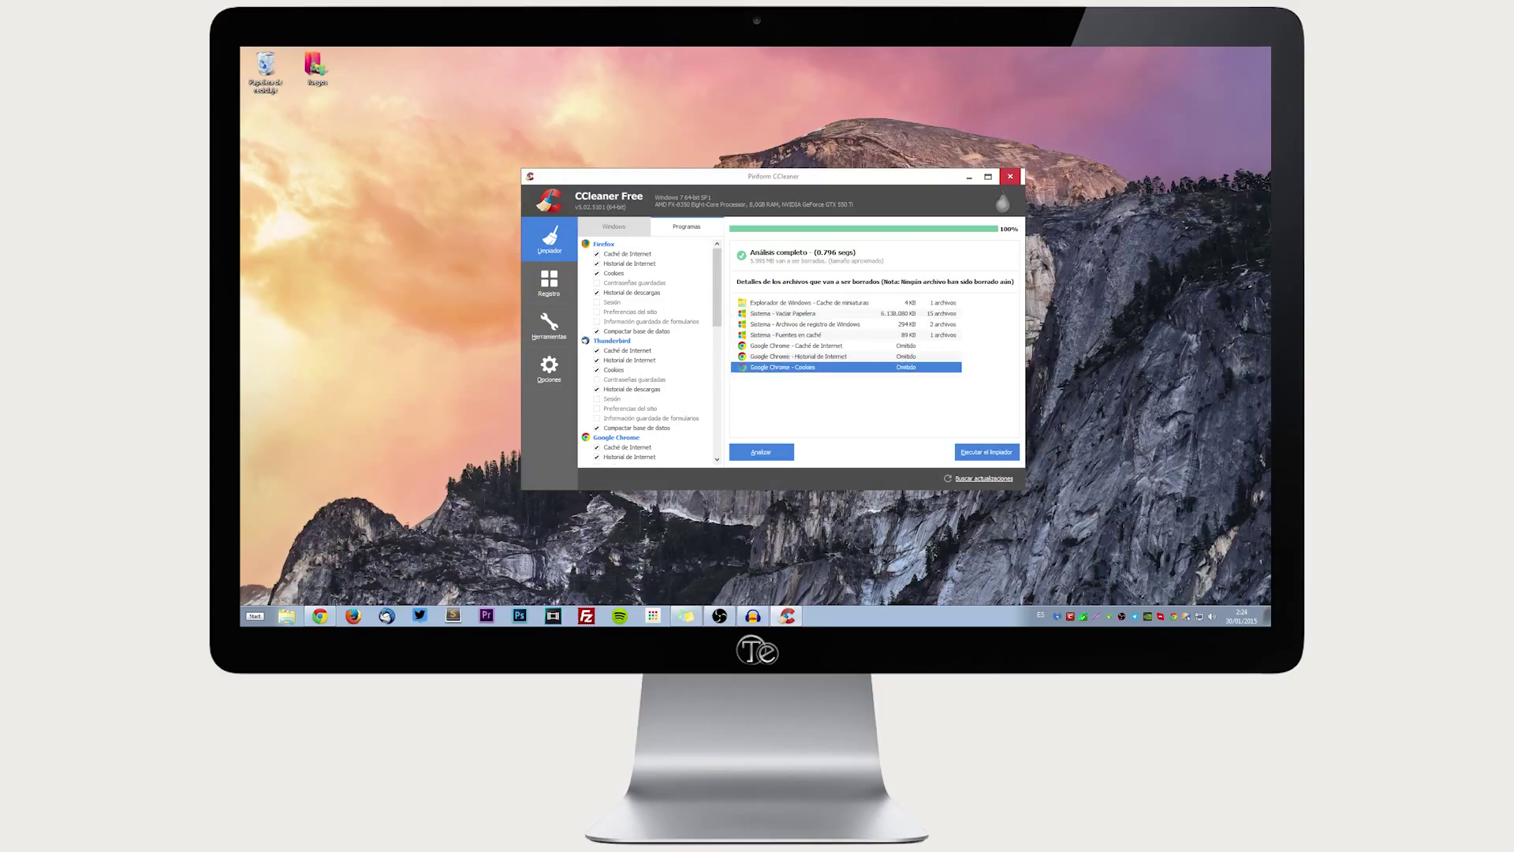
double_click(804, 324)
click(781, 250)
double_click(788, 302)
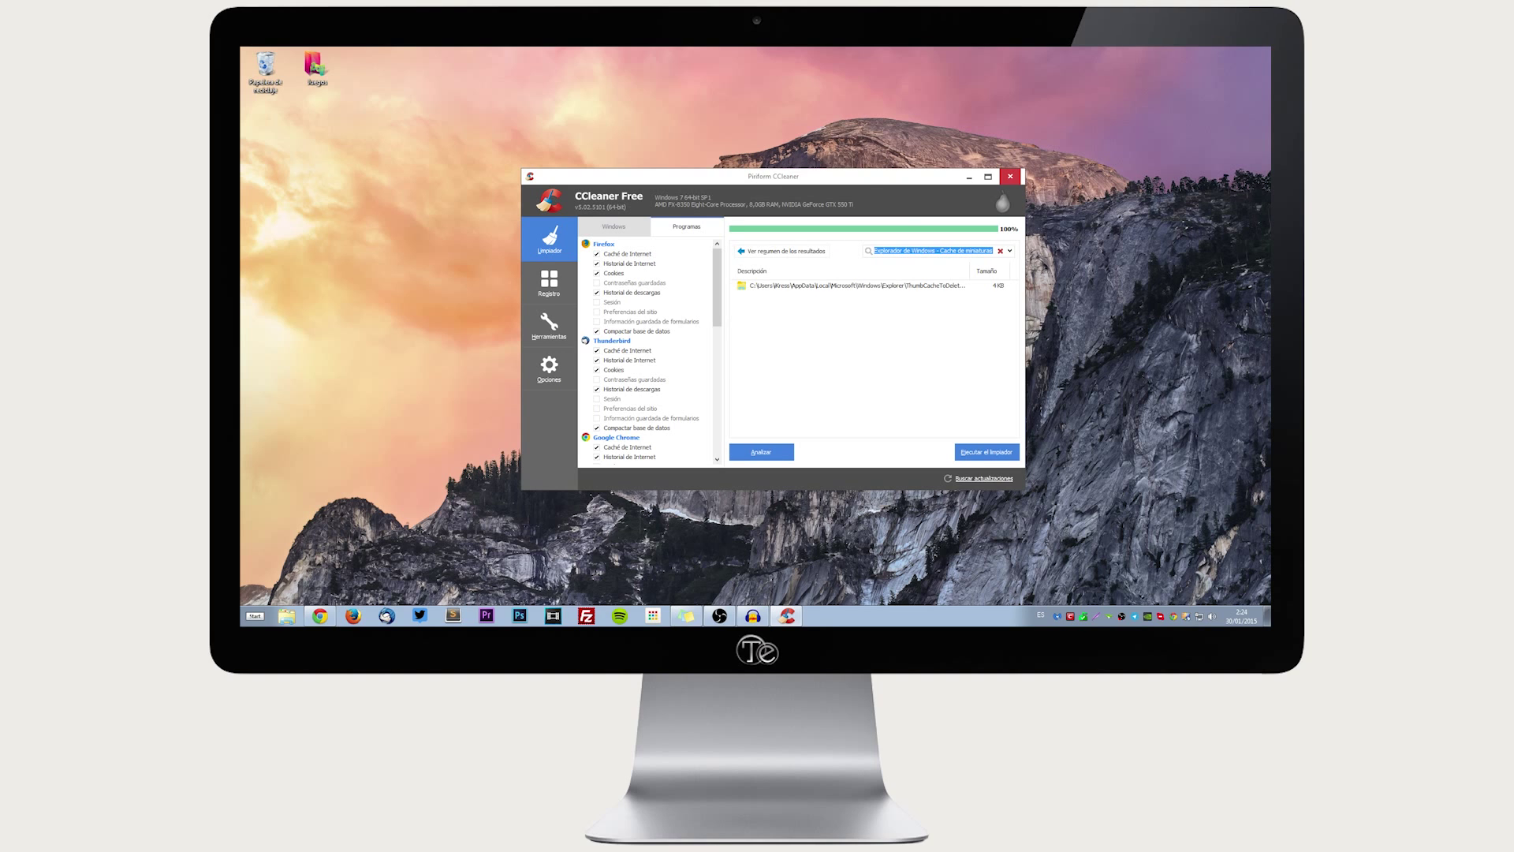
click(780, 251)
click(789, 302)
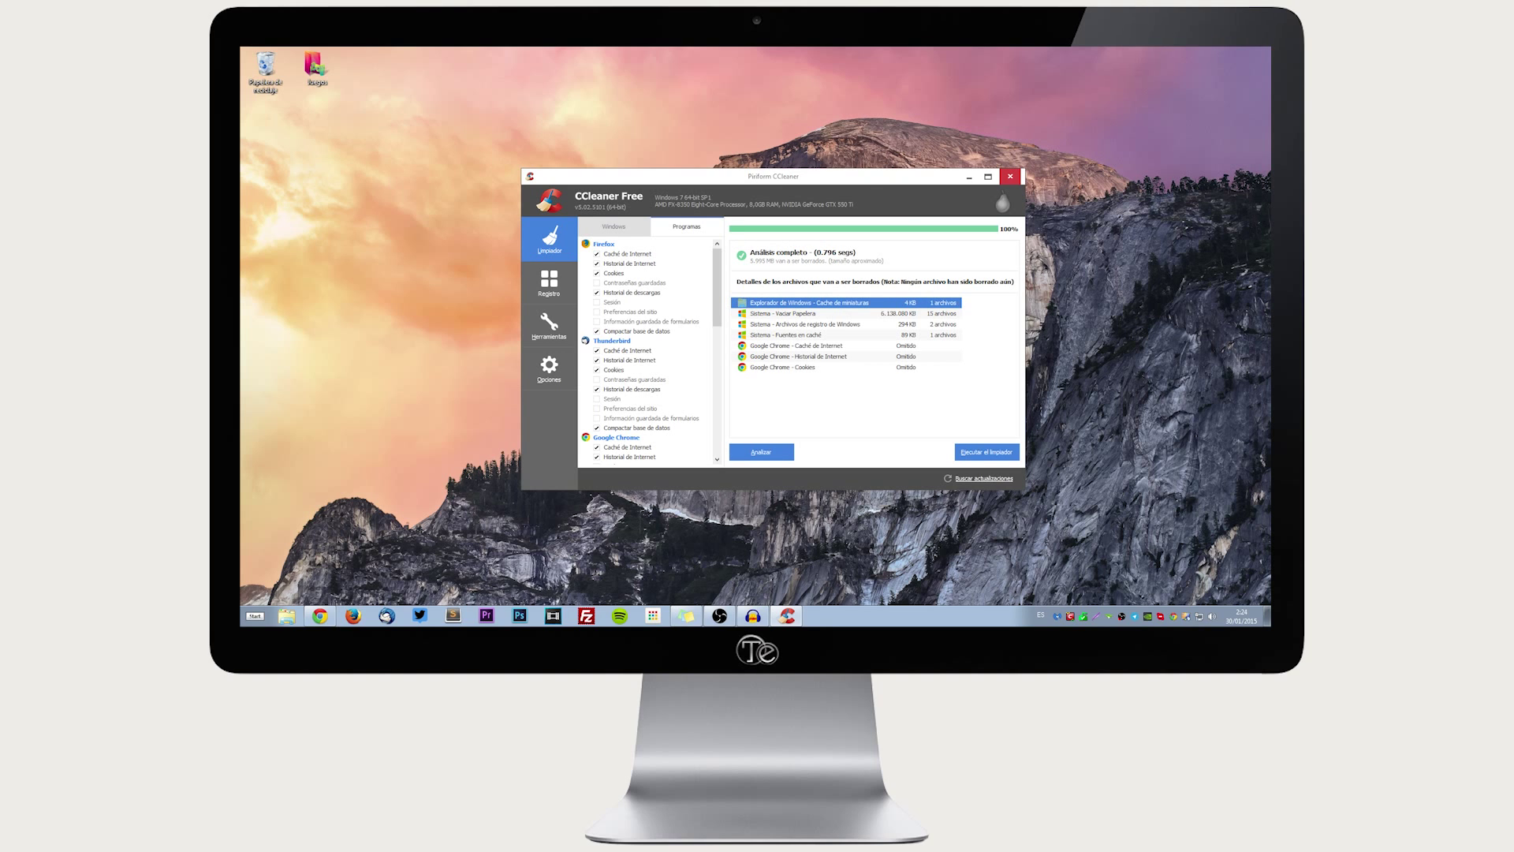
Step: Go through the Explorador de Windows, Sistema and Google Chrome entries in the analysis results and run the cleaner
mouse_move(717, 287)
mouse_down()
mouse_move(717, 410)
mouse_move(717, 287)
mouse_up()
click(789, 367)
click(788, 346)
click(788, 302)
click(789, 313)
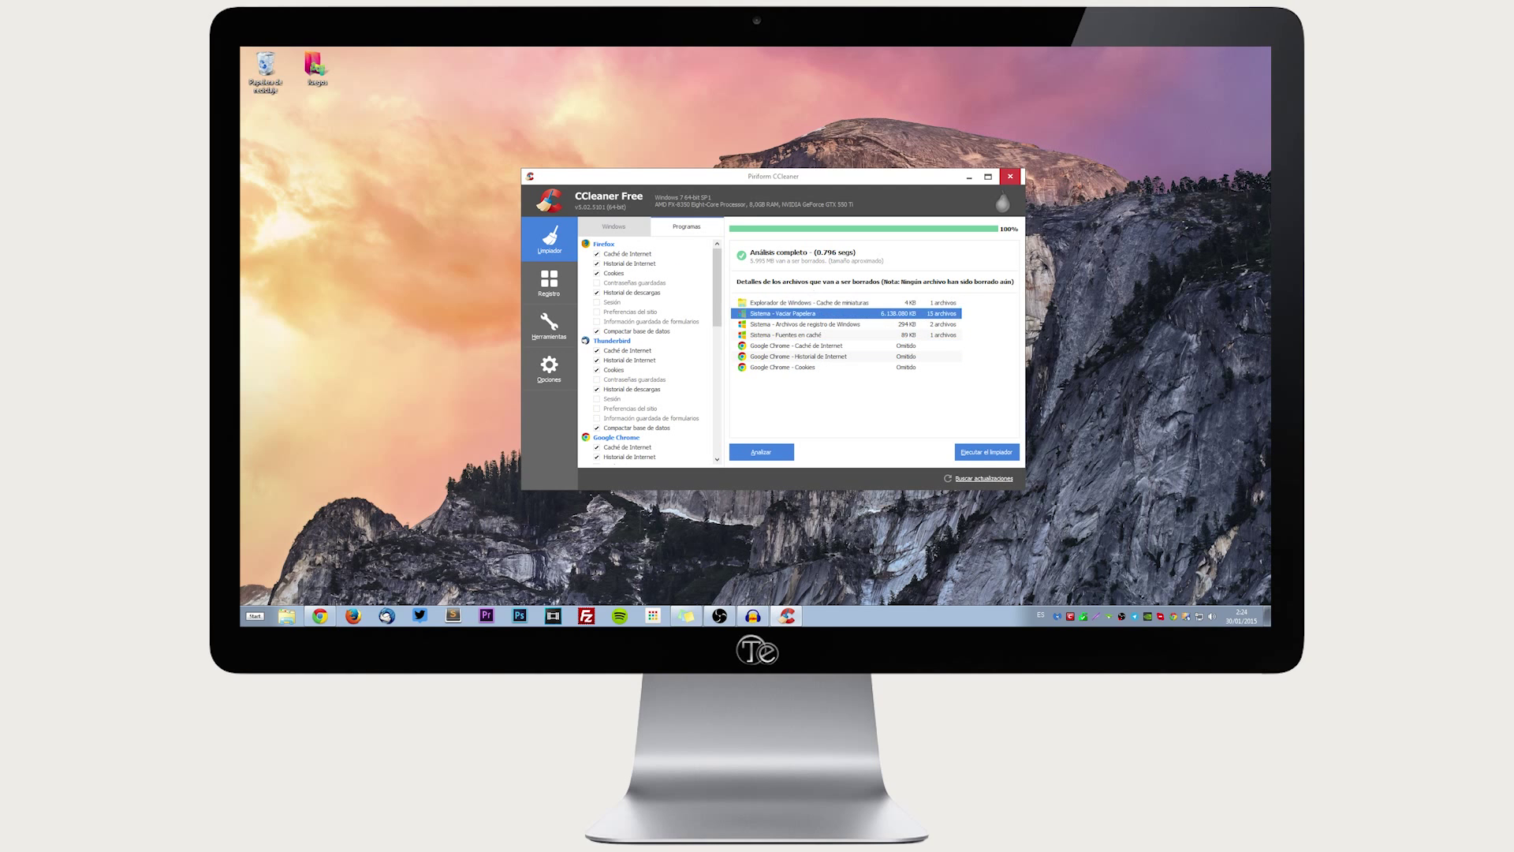
click(788, 334)
click(788, 324)
click(789, 334)
click(788, 367)
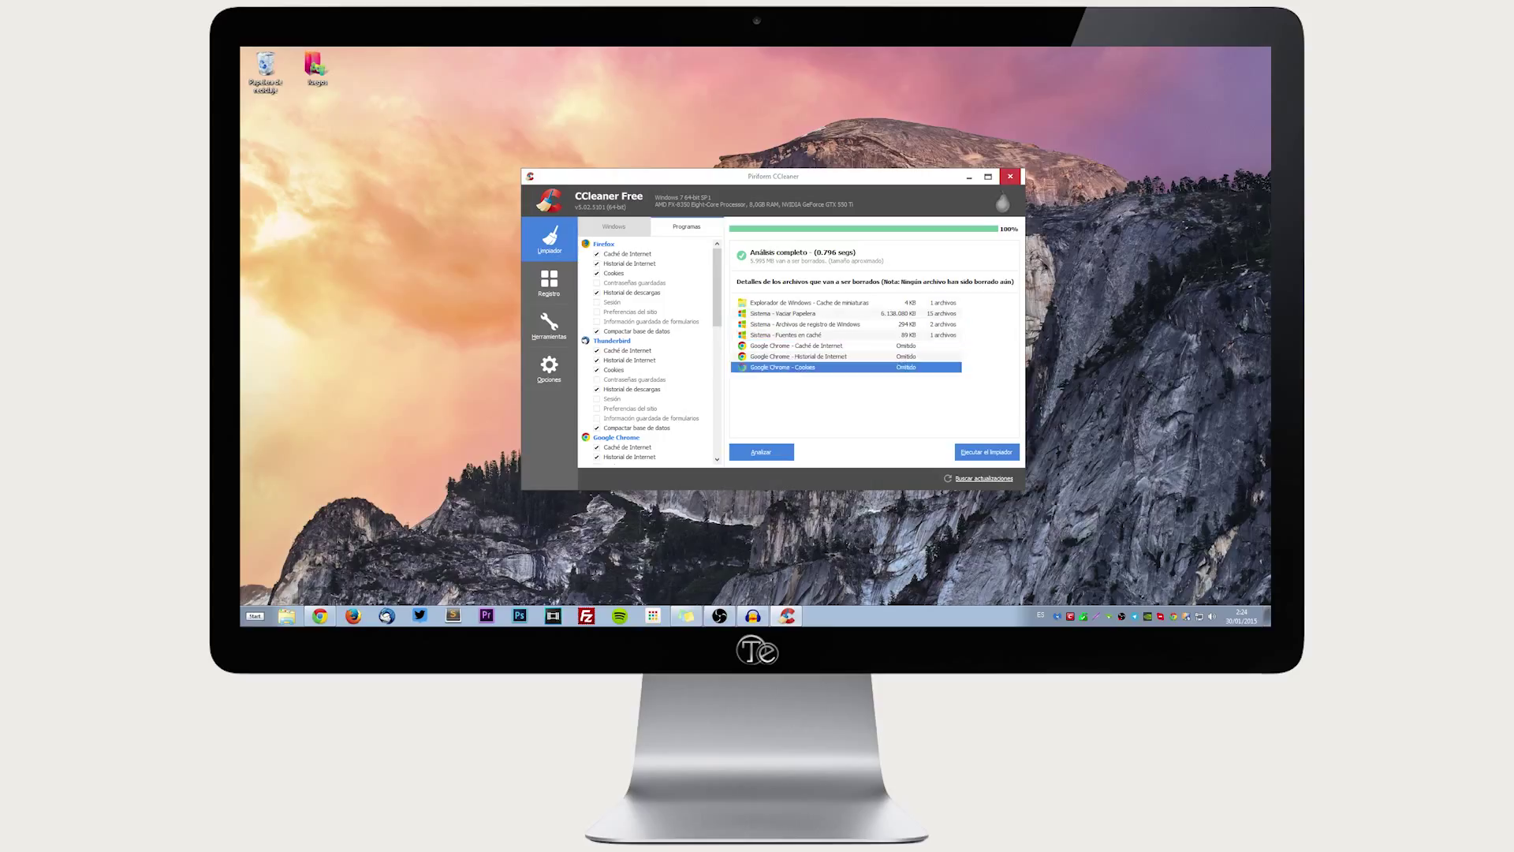
click(986, 452)
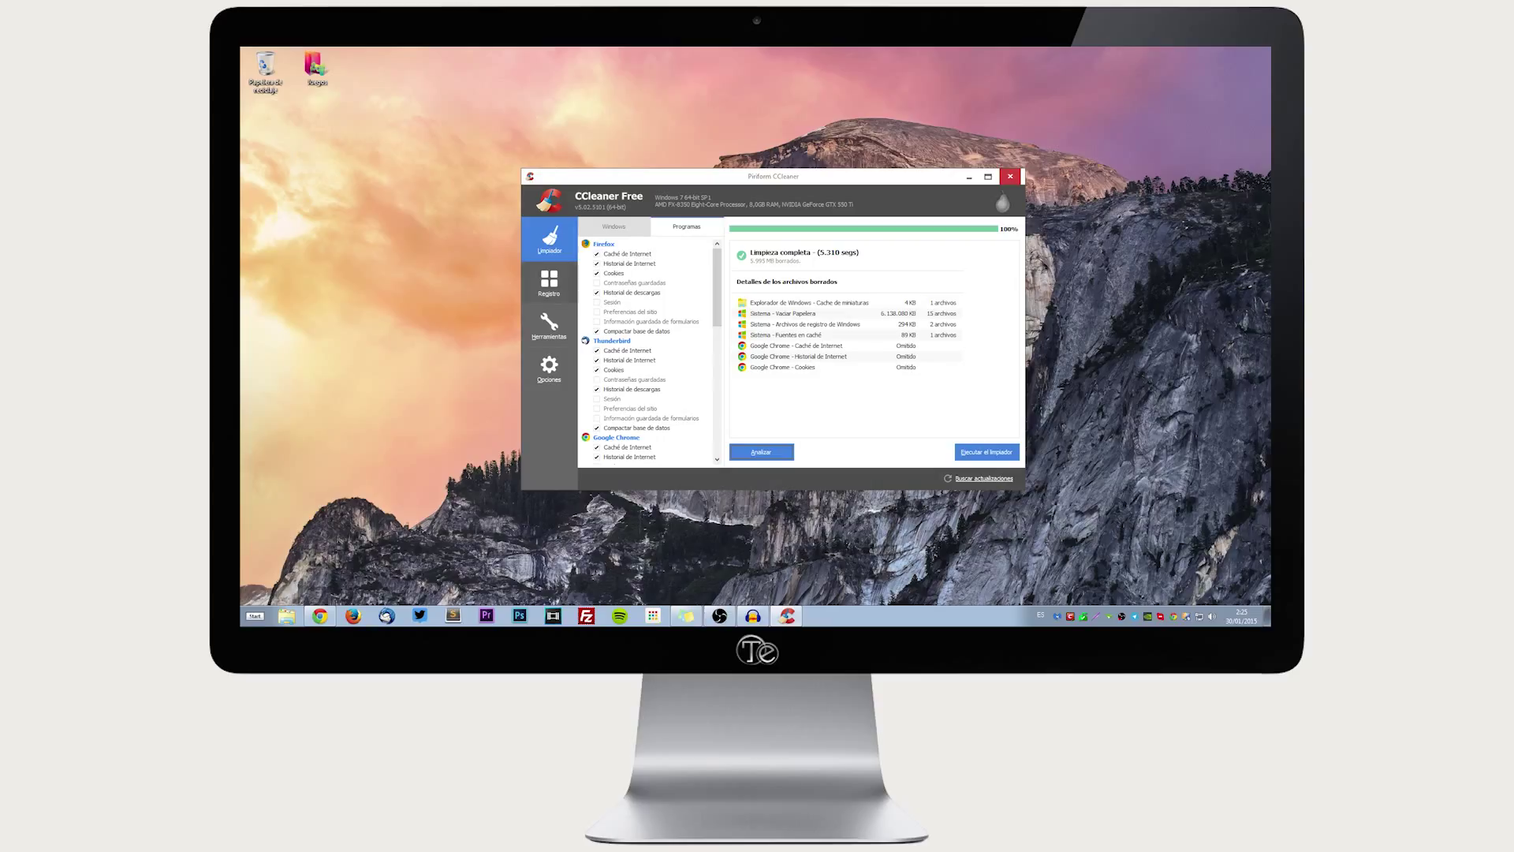
Step: Scan the registry for problems with all categories selected and return to the file cleaner
click(549, 282)
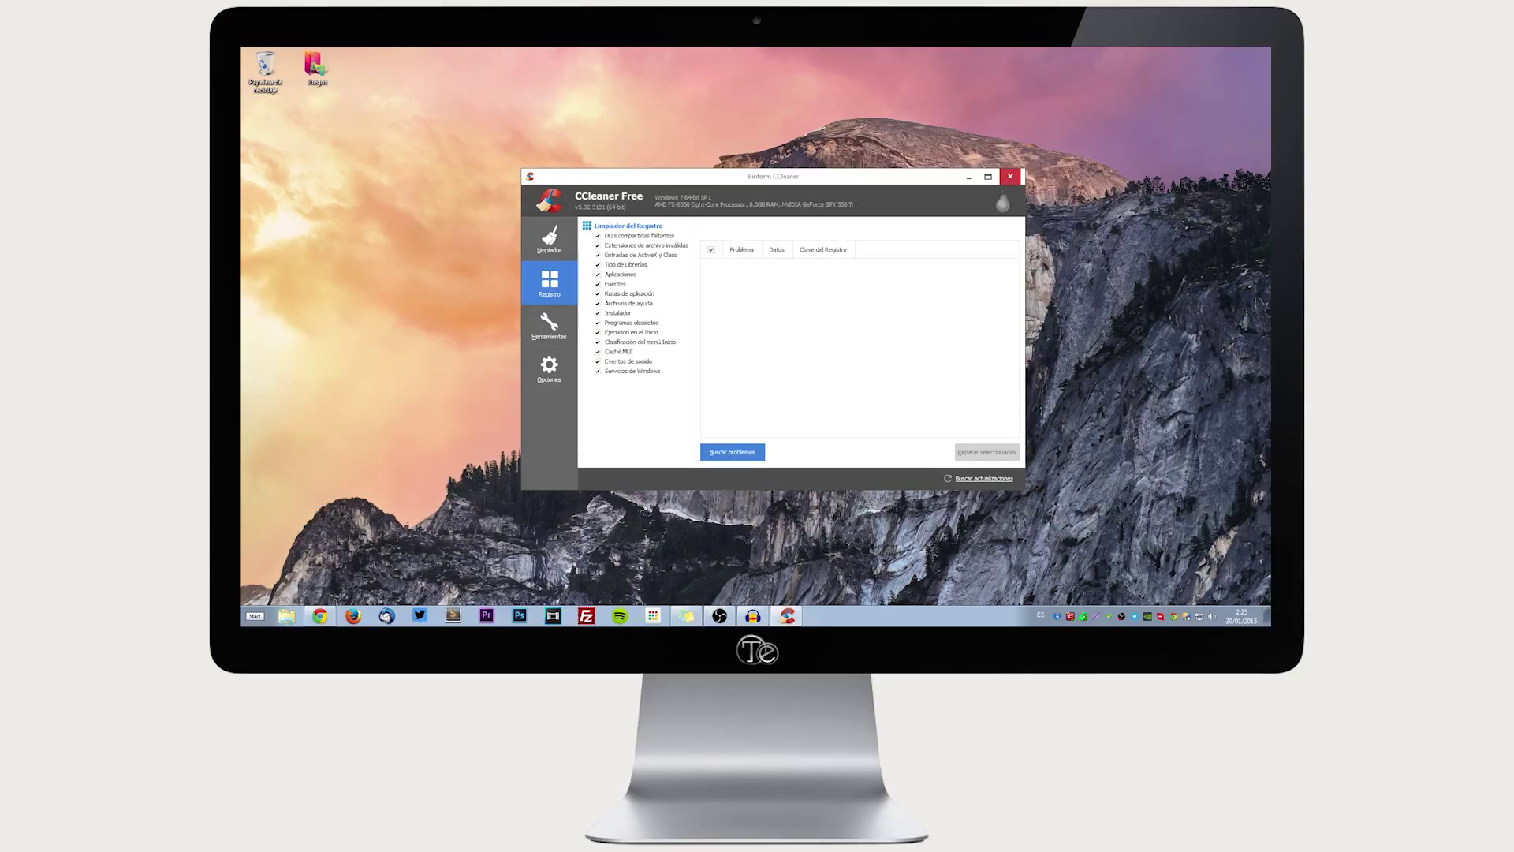
key(Up)
key(Up)
key(Up)
key(Up)
key(Up)
key(Up)
key(Up)
key(Up)
key(alt+b)
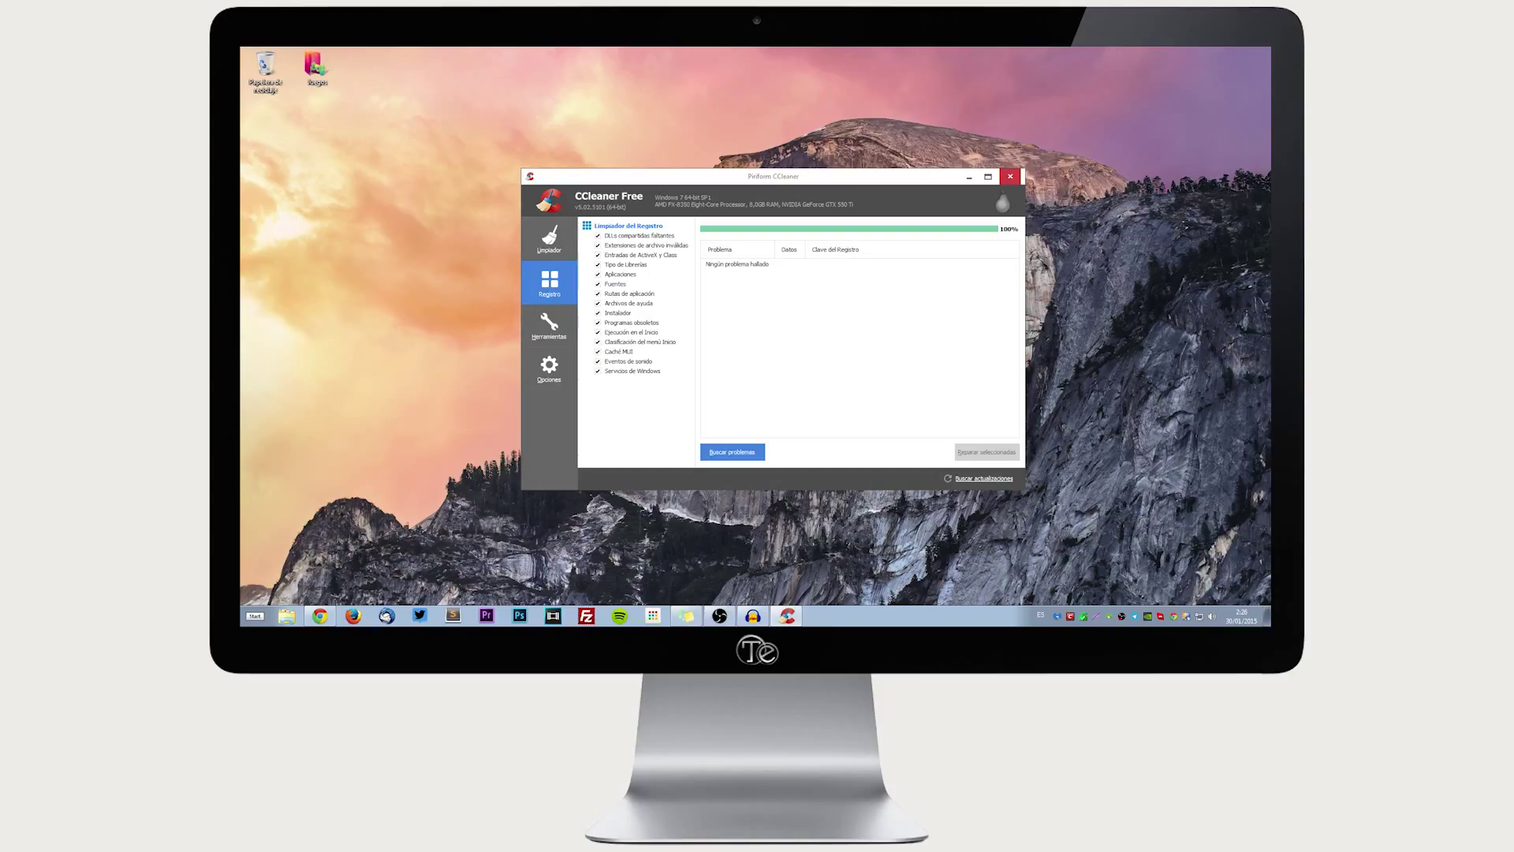
click(549, 239)
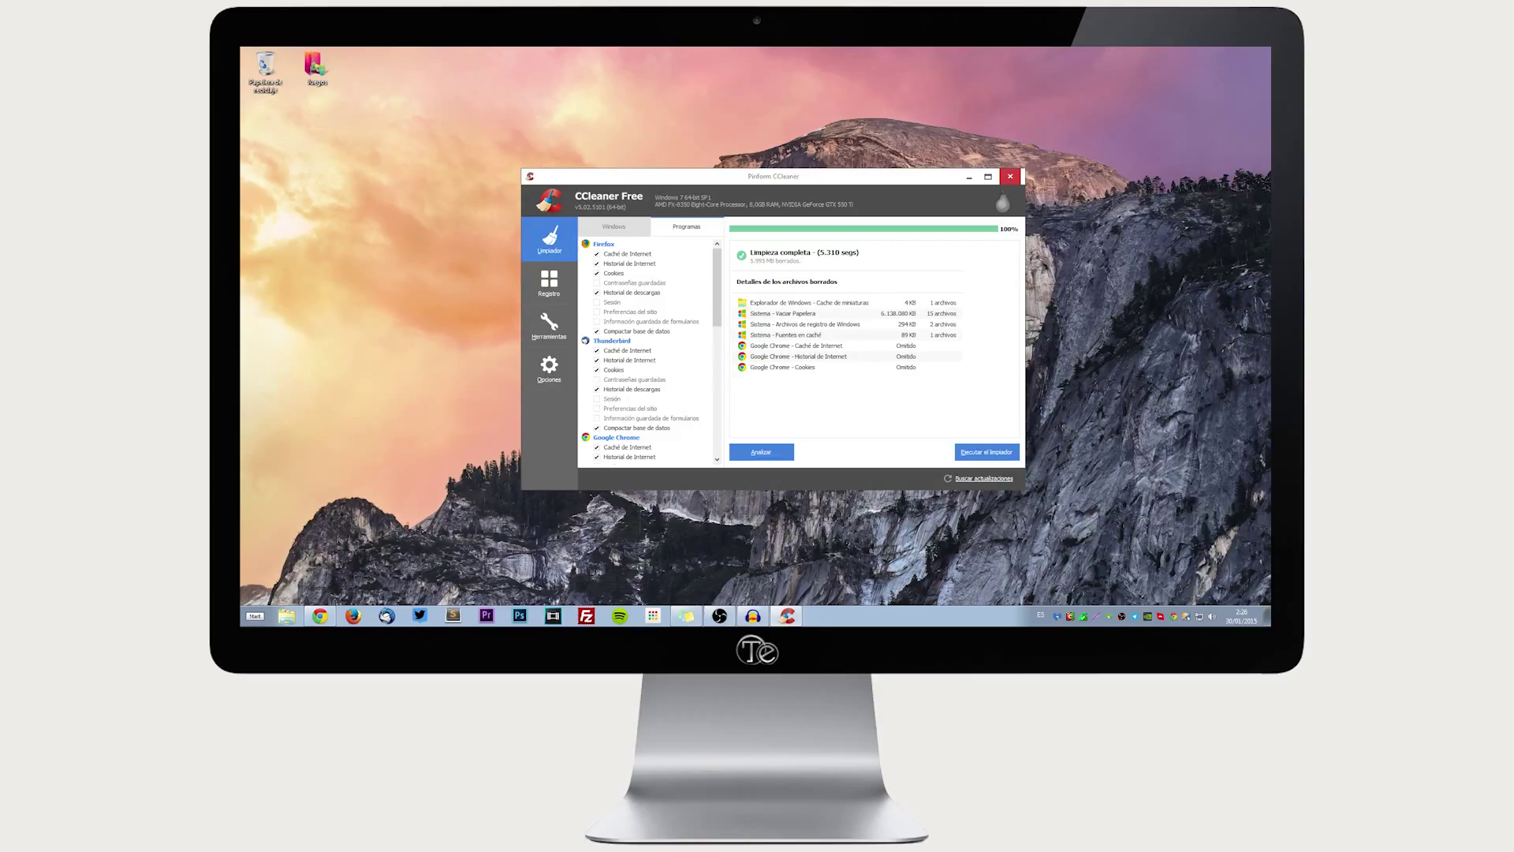